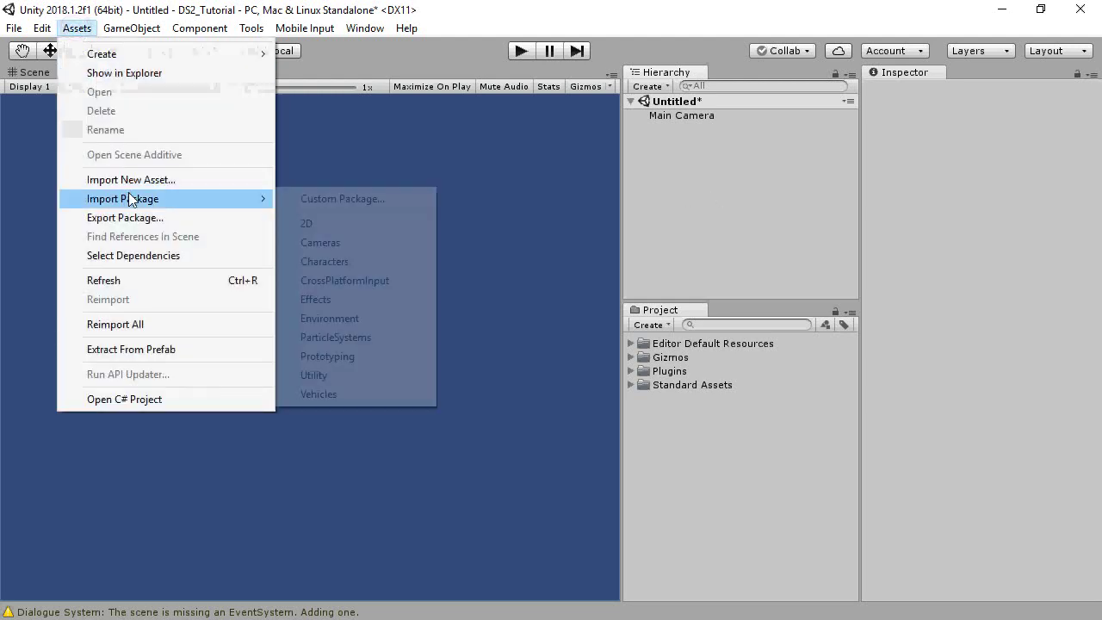
Step: Place the Platform36x01 prefab from Standard Assets > 2D > Prefabs in the scene at X -20
{"action": "left_click", "coordinate": [395, 49]}
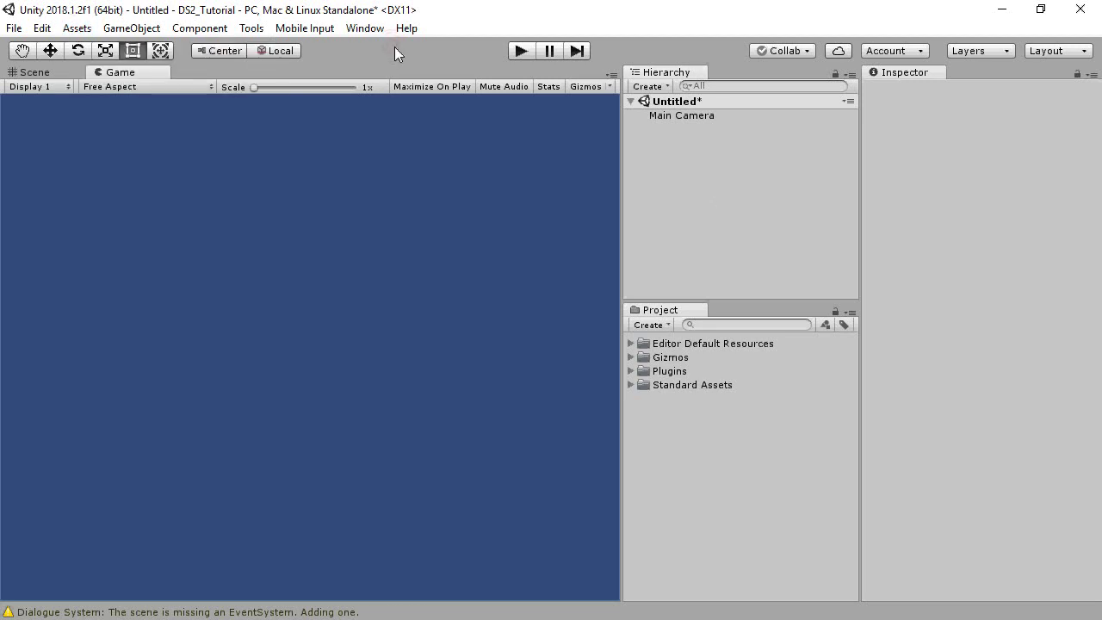
{"action": "left_click", "coordinate": [631, 385]}
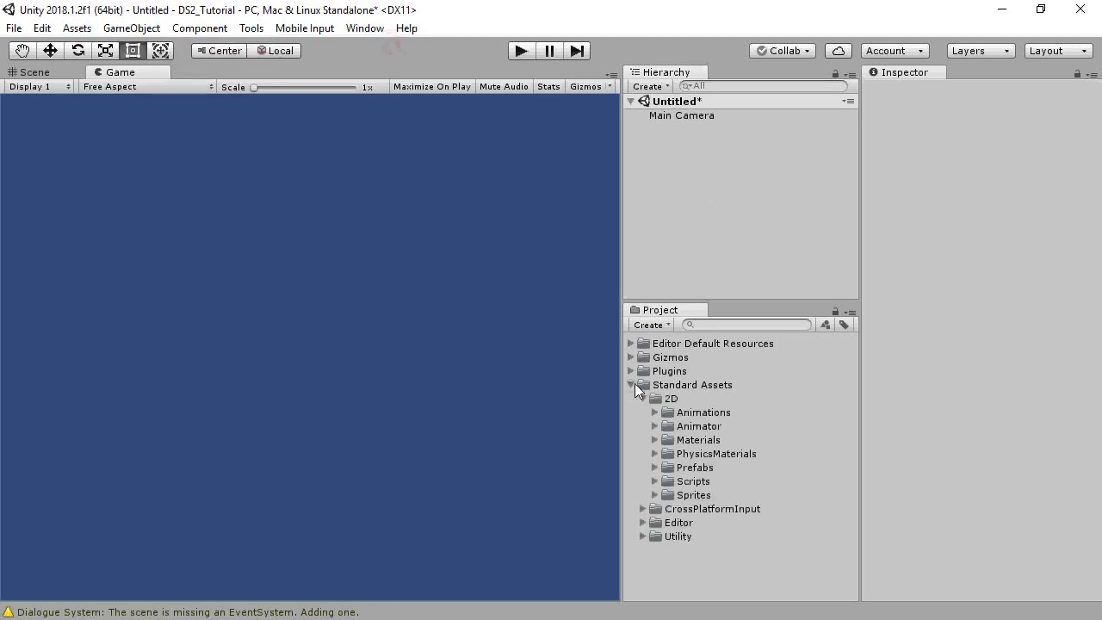
{"action": "left_click", "coordinate": [657, 466]}
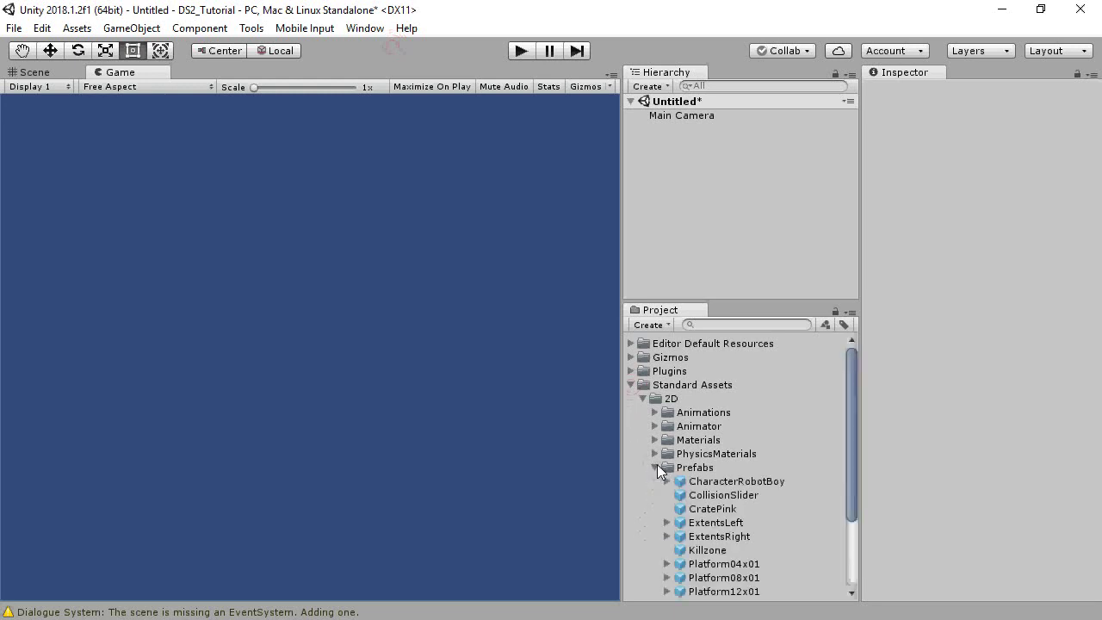
{"action": "left_click_drag", "start_coordinate": [850, 485], "coordinate": [860, 522]}
{"action": "left_click", "coordinate": [717, 558]}
{"action": "left_click_drag", "start_coordinate": [718, 558], "coordinate": [770, 284]}
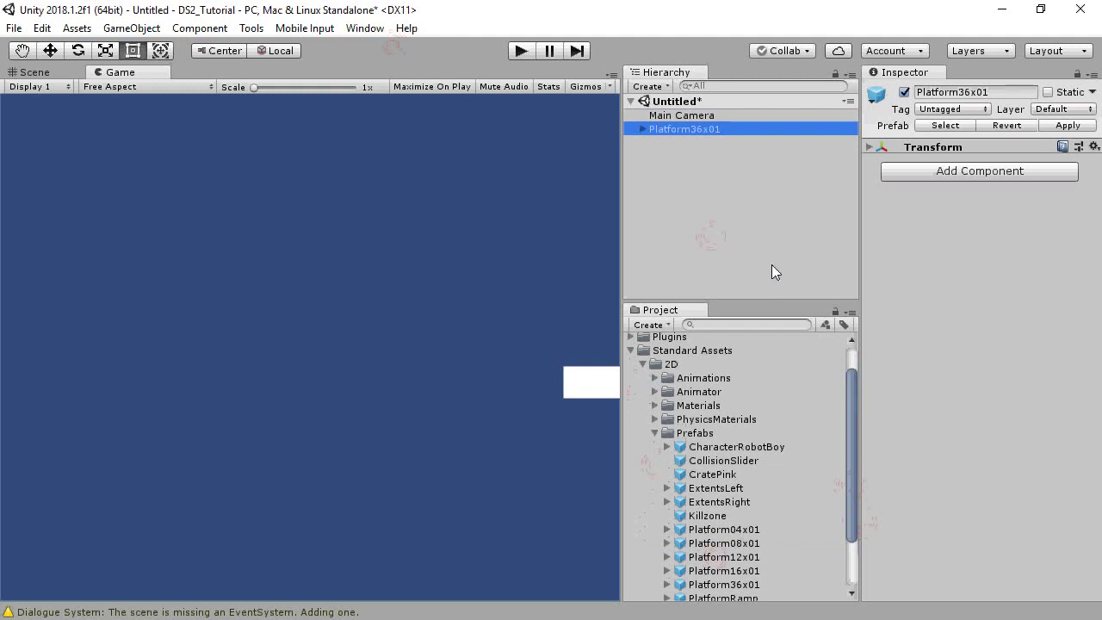
{"action": "left_click", "coordinate": [950, 146]}
{"action": "left_click", "coordinate": [958, 162]}
{"action": "type", "text": "-20"}
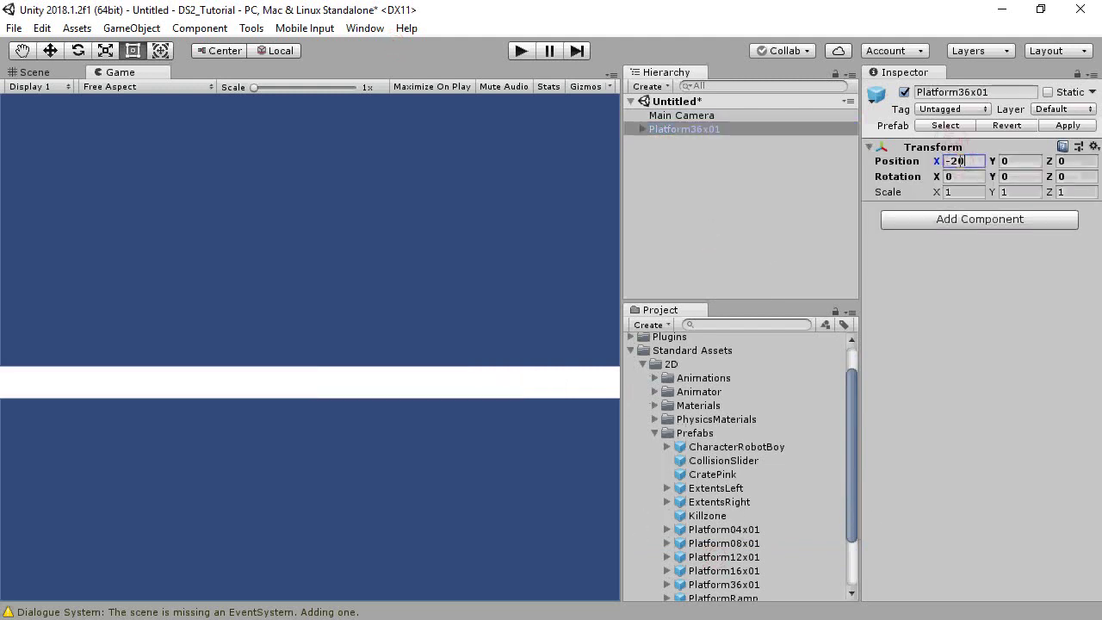
Step: Add the CharacterRobotBoy prefab to the scene at position 0, 2
{"action": "left_click_drag", "start_coordinate": [728, 449], "coordinate": [753, 169]}
{"action": "left_click", "coordinate": [981, 161]}
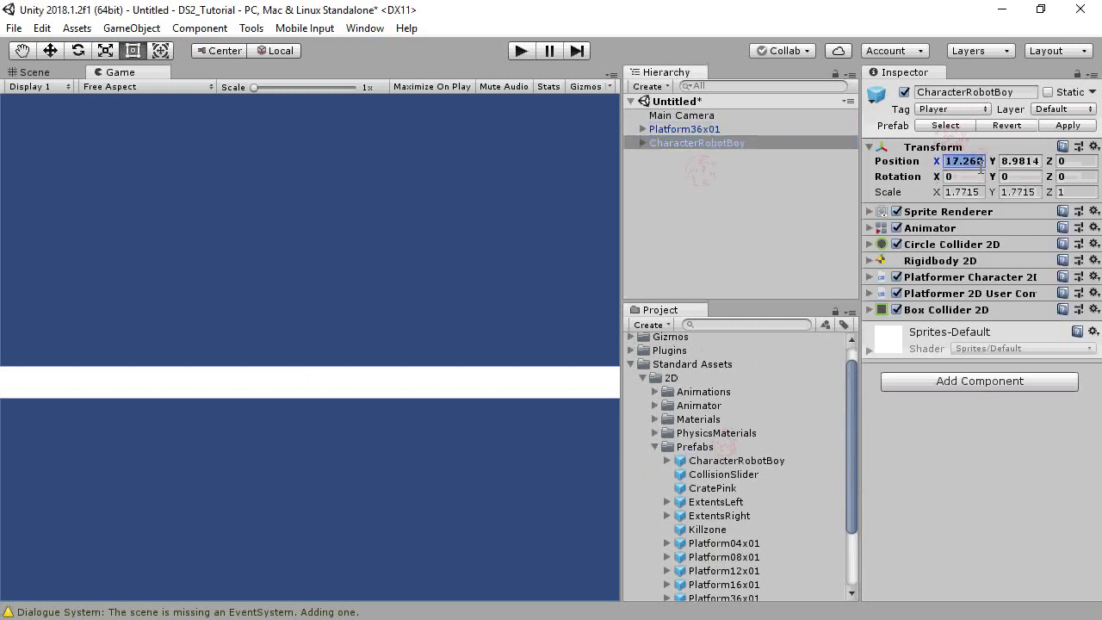
{"action": "type", "text": "0"}
{"action": "key", "text": "Tab"}
{"action": "type", "text": "2"}
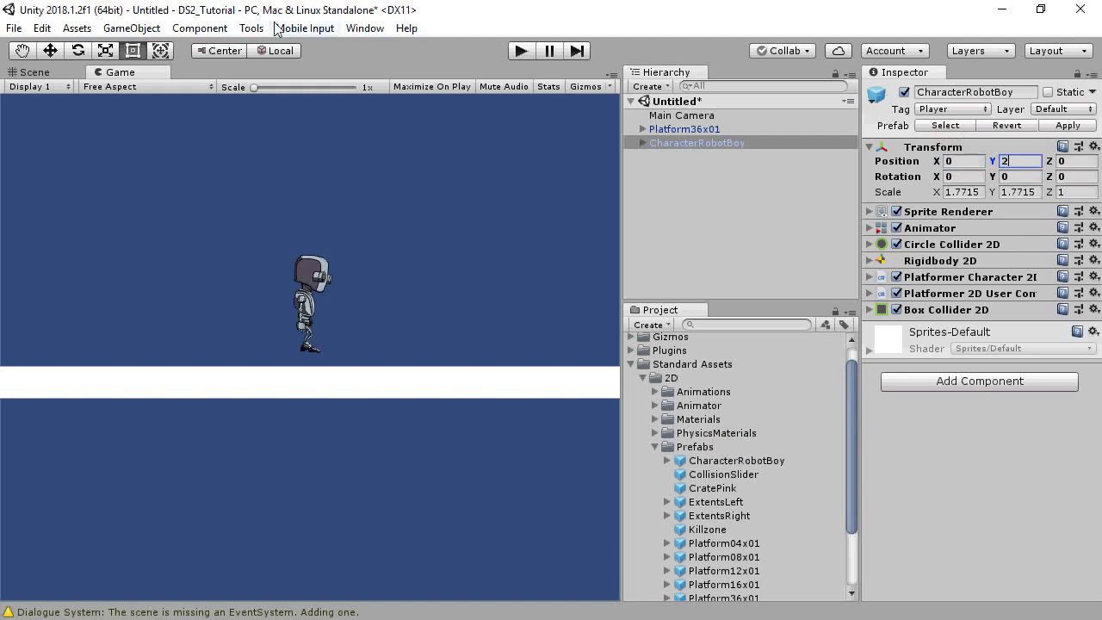
{"action": "left_click", "coordinate": [132, 29]}
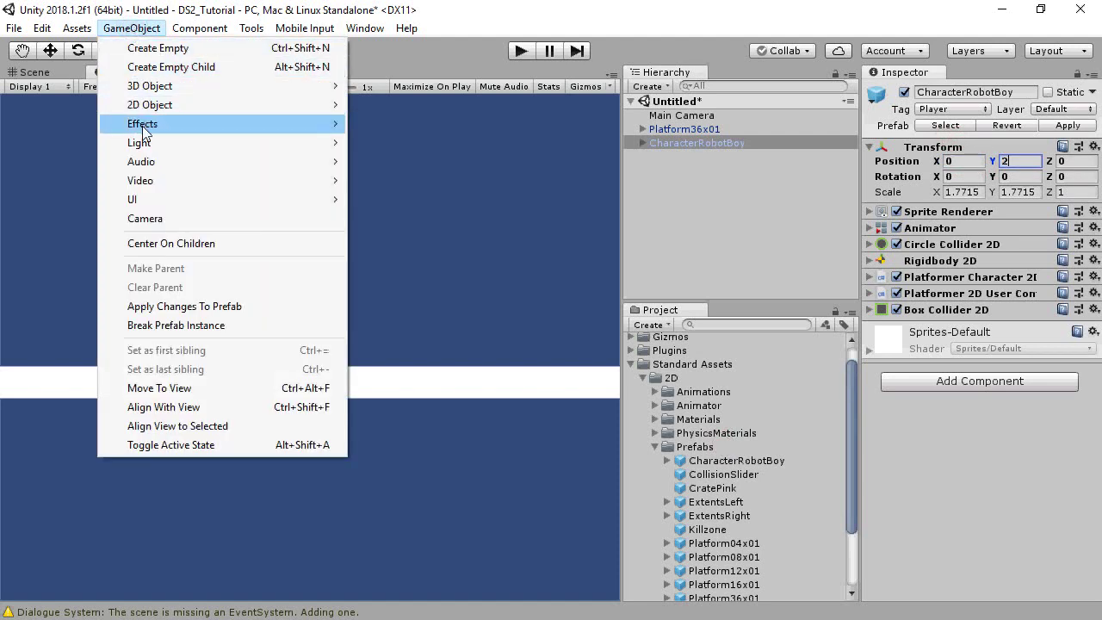
Step: Create a 2D sprite named Parent at position 4, 1
{"action": "mouse_move", "coordinate": [148, 106]}
{"action": "left_click", "coordinate": [380, 106]}
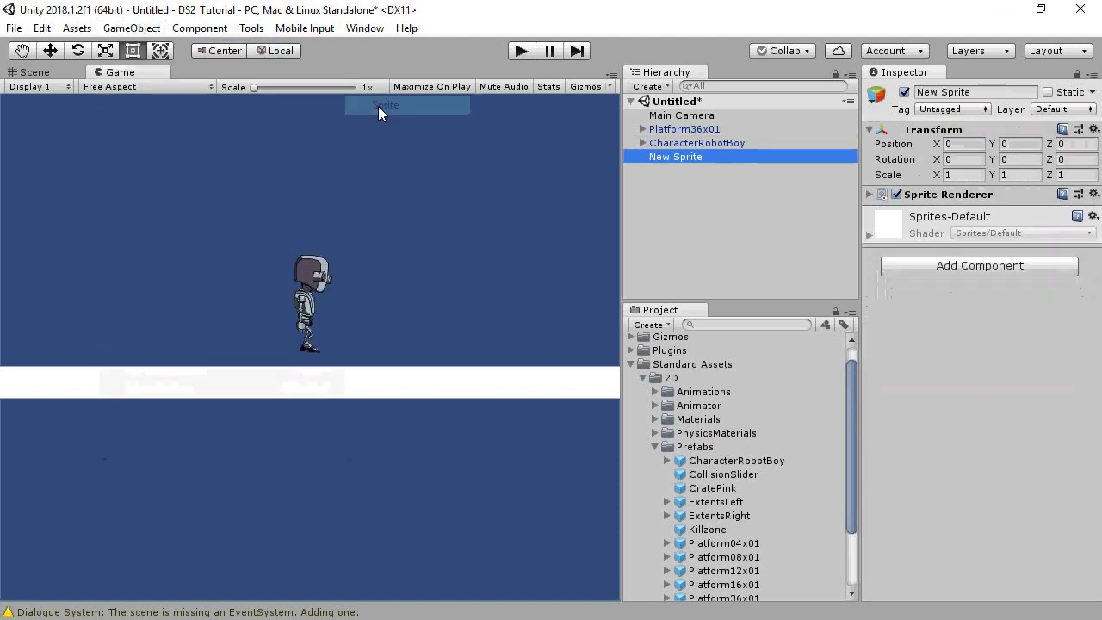
{"action": "left_click", "coordinate": [990, 93]}
{"action": "type", "text": "Pa"}
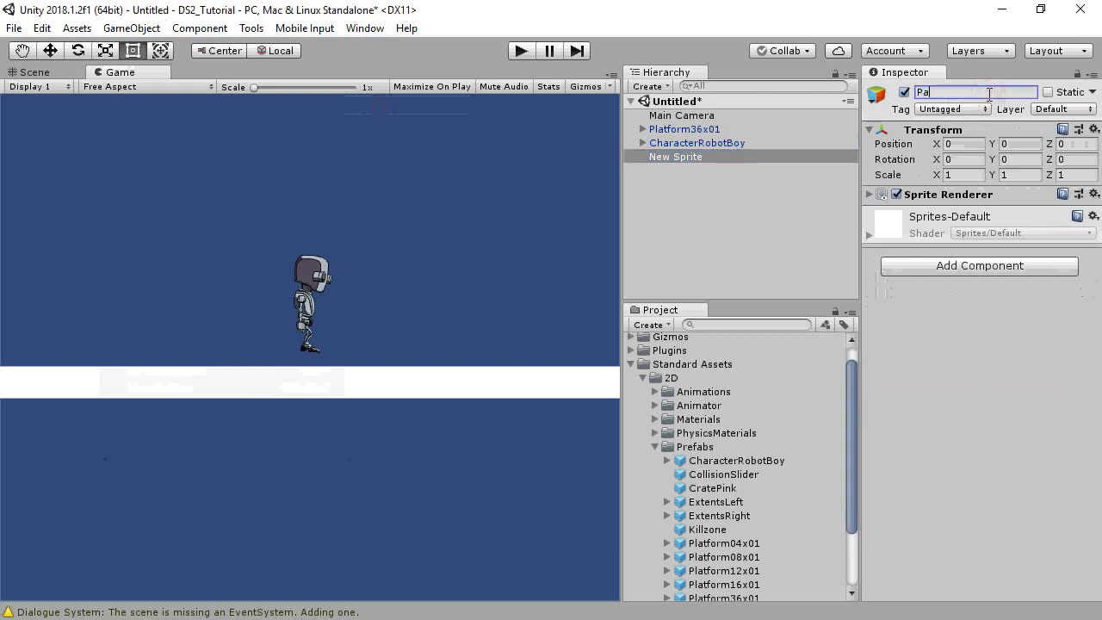
{"action": "type", "text": "rent"}
{"action": "key", "text": "Return"}
{"action": "left_click", "coordinate": [962, 144]}
{"action": "type", "text": "4"}
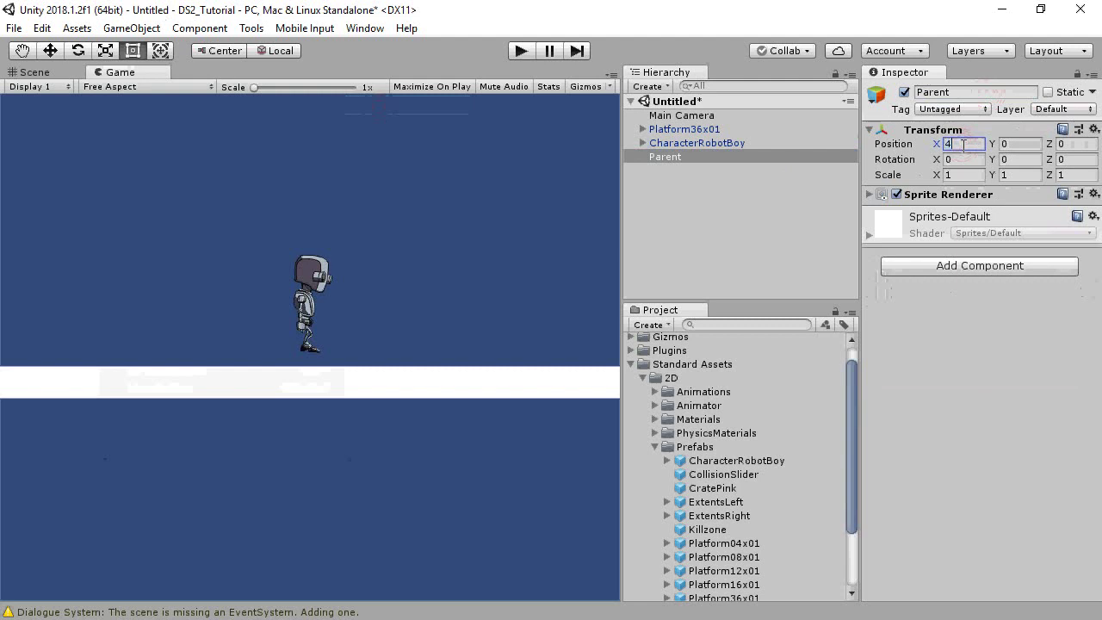
{"action": "key", "text": "Tab"}
{"action": "type", "text": "1"}
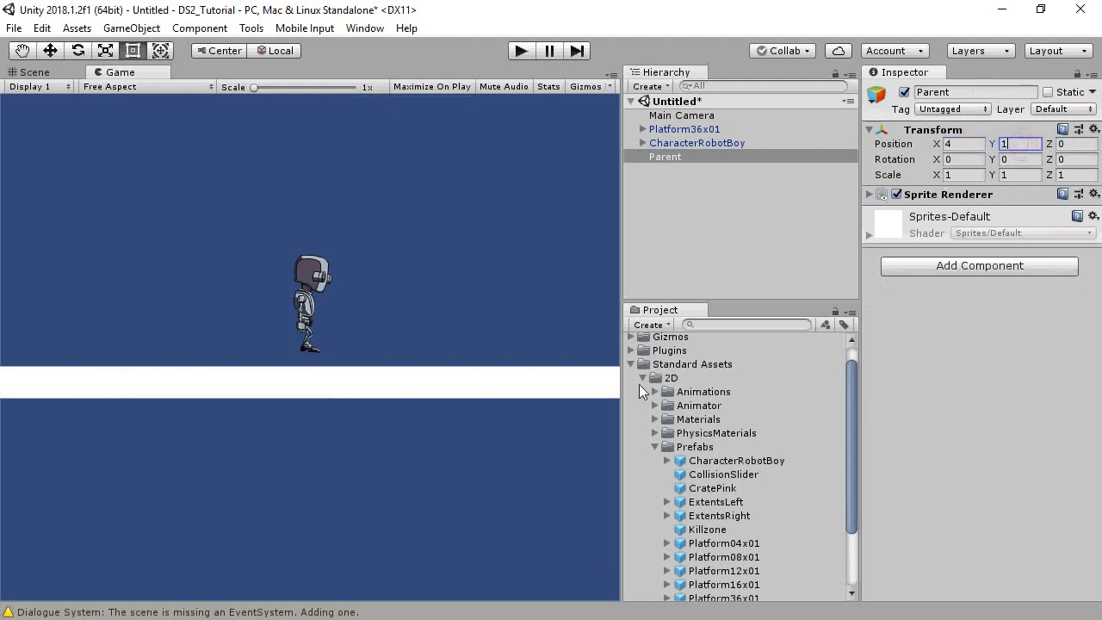
Step: Give Parent the BackgroundGreyGridSprite image and a Box Collider 2D
{"action": "left_click", "coordinate": [654, 447]}
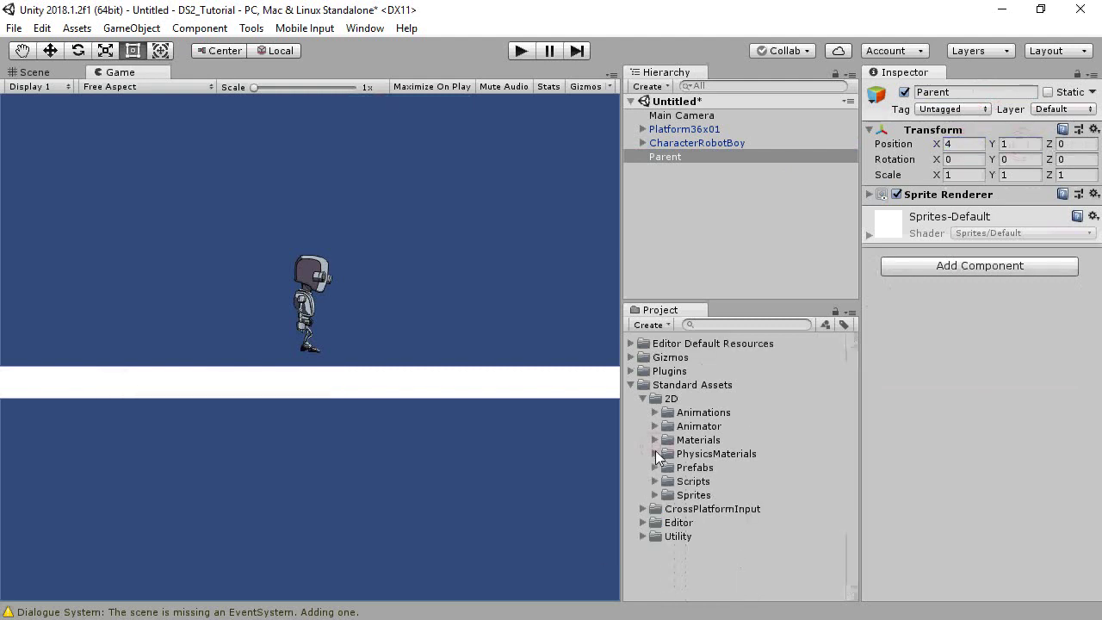
{"action": "left_click", "coordinate": [655, 495]}
{"action": "left_click_drag", "start_coordinate": [720, 514], "coordinate": [1006, 217]}
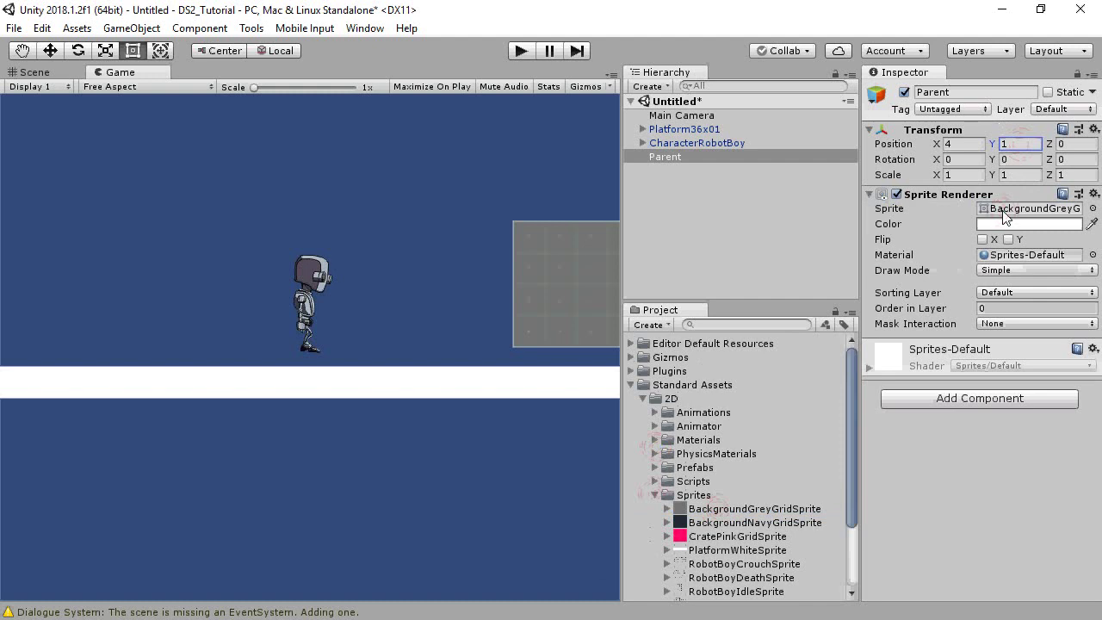
{"action": "left_click", "coordinate": [1017, 399]}
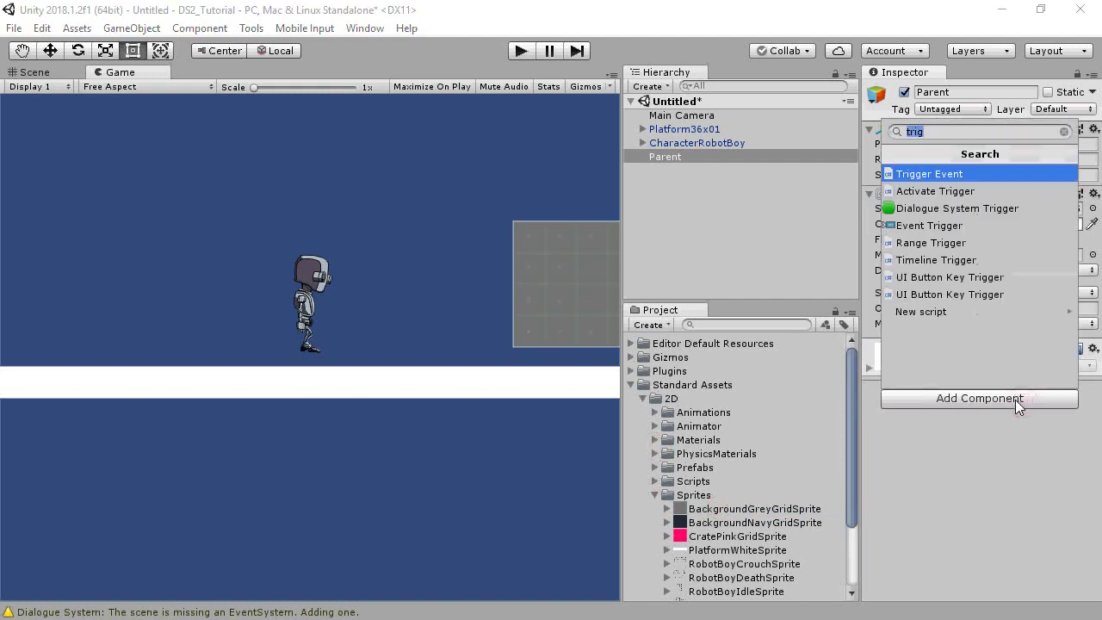
{"action": "type", "text": "box"}
{"action": "left_click", "coordinate": [942, 191]}
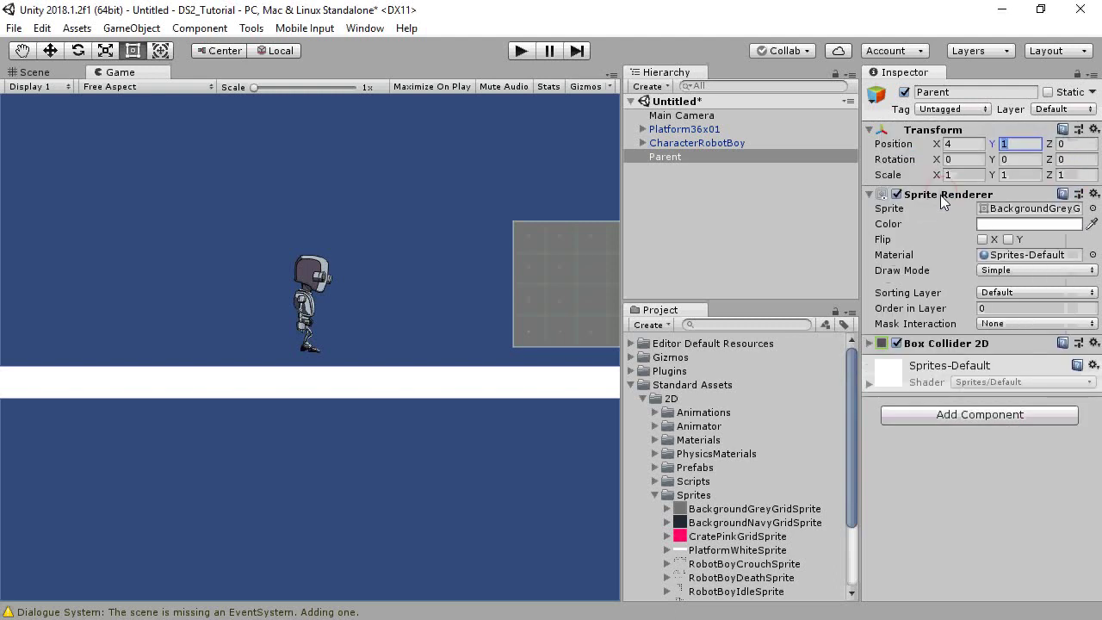
Step: Create a 2D sprite named Baby1 at position -4, 1
{"action": "left_click", "coordinate": [145, 28]}
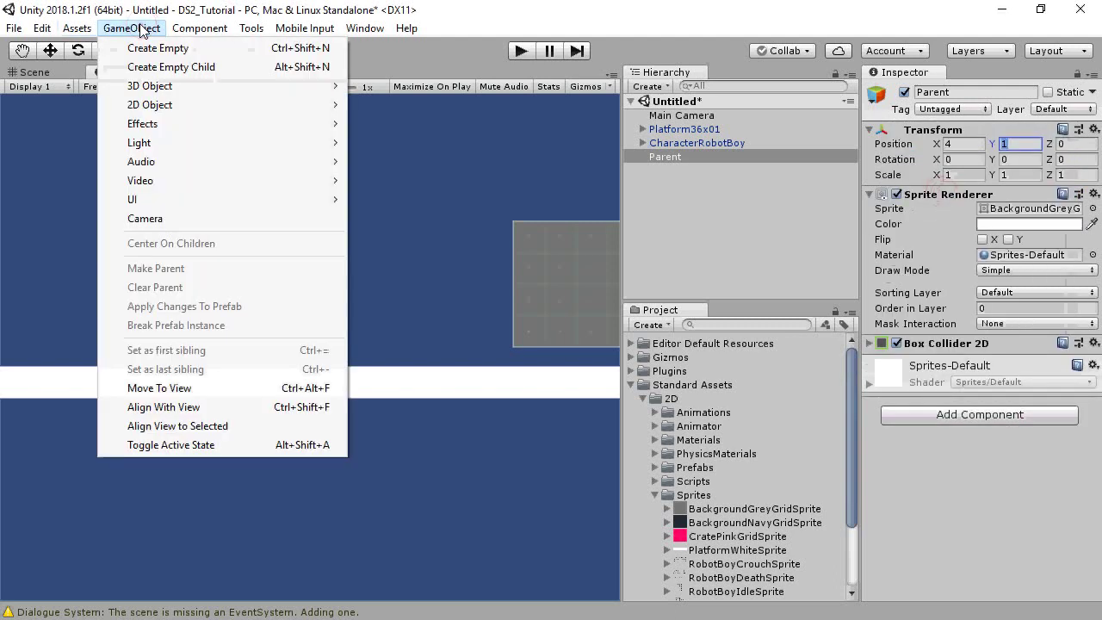
{"action": "mouse_move", "coordinate": [327, 105]}
{"action": "left_click", "coordinate": [387, 104]}
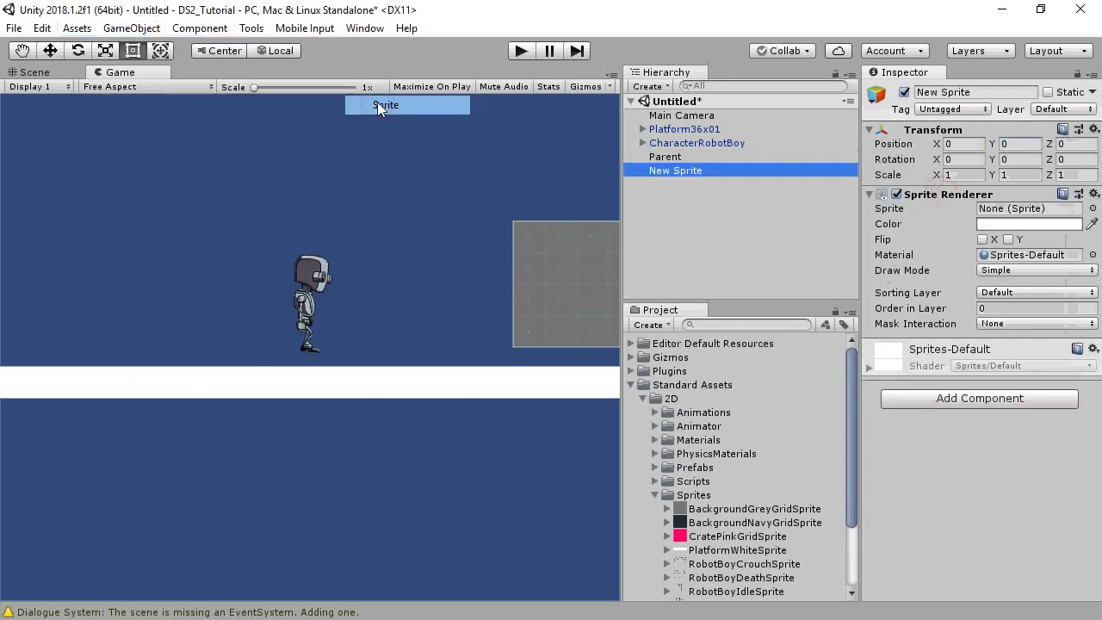
{"action": "left_click", "coordinate": [991, 91]}
{"action": "type", "text": "Baby1"}
{"action": "key", "text": "Return"}
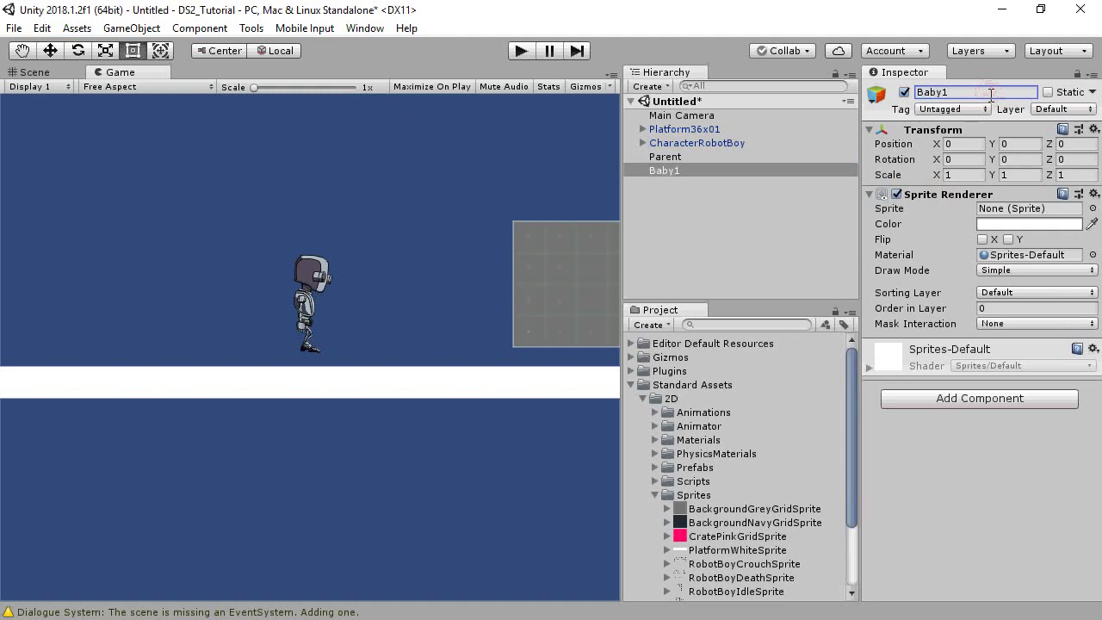
{"action": "left_click", "coordinate": [976, 144]}
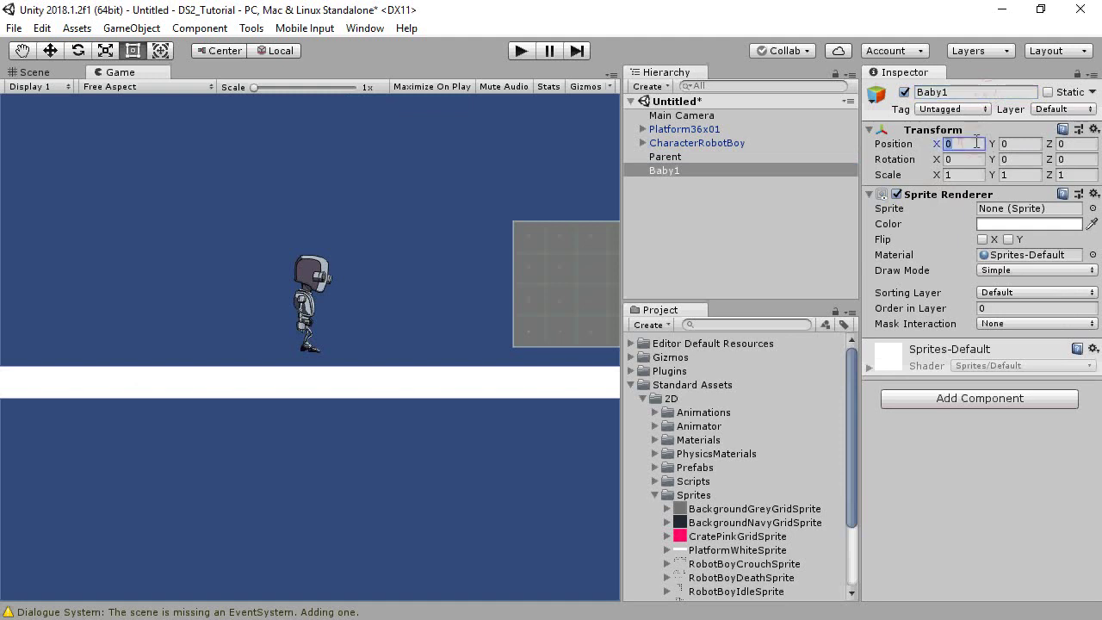
{"action": "type", "text": "-4"}
{"action": "key", "text": "Tab"}
{"action": "type", "text": "1"}
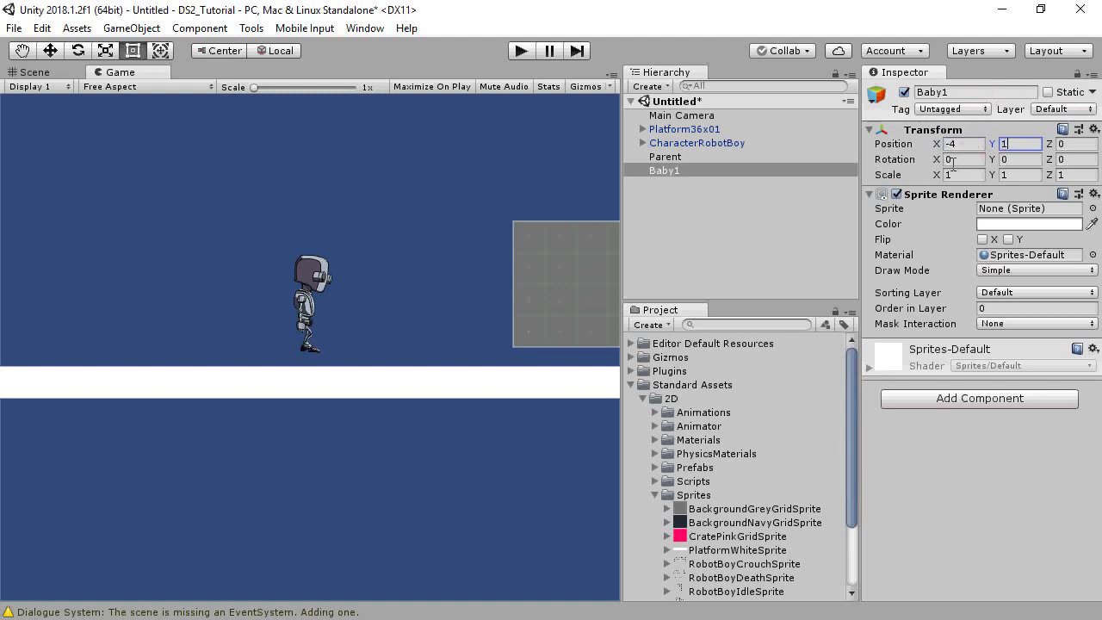
Step: Scale Baby1 to 0.5, 0.5, assign the grey grid sprite, and add a Box Collider 2D
{"action": "left_click", "coordinate": [963, 176]}
{"action": "type", "text": "0.5"}
{"action": "key", "text": "Tab"}
{"action": "type", "text": "0.5"}
{"action": "left_click_drag", "start_coordinate": [745, 505], "coordinate": [1025, 208]}
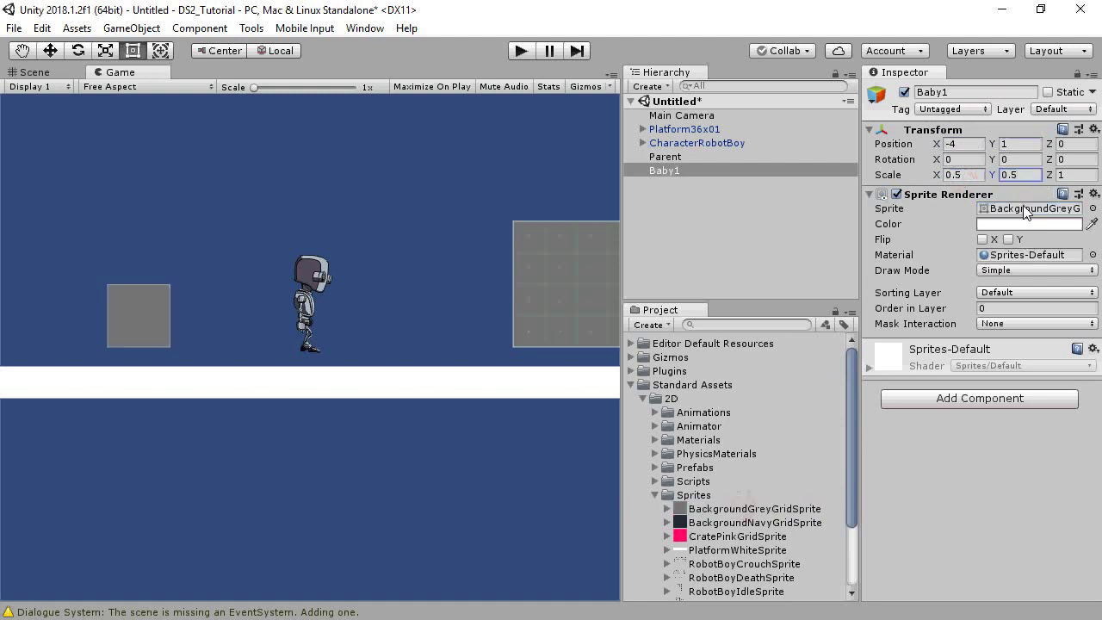
{"action": "left_click", "coordinate": [972, 396]}
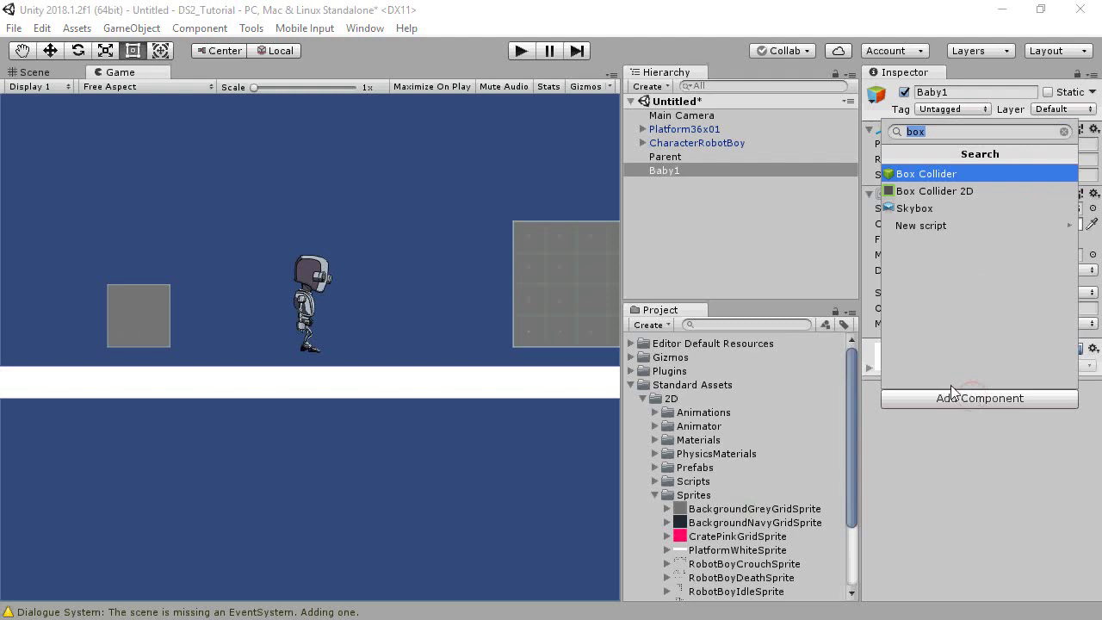
{"action": "left_click", "coordinate": [936, 190]}
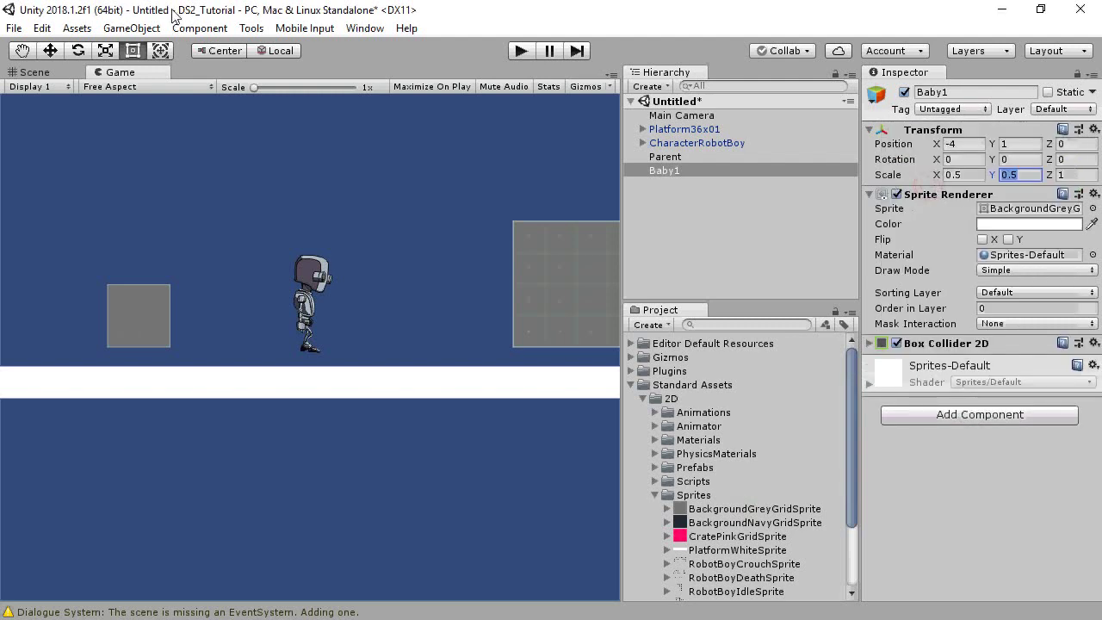
Step: Create a 2D sprite named Baby2 showing the grey grid image
{"action": "left_click", "coordinate": [141, 31]}
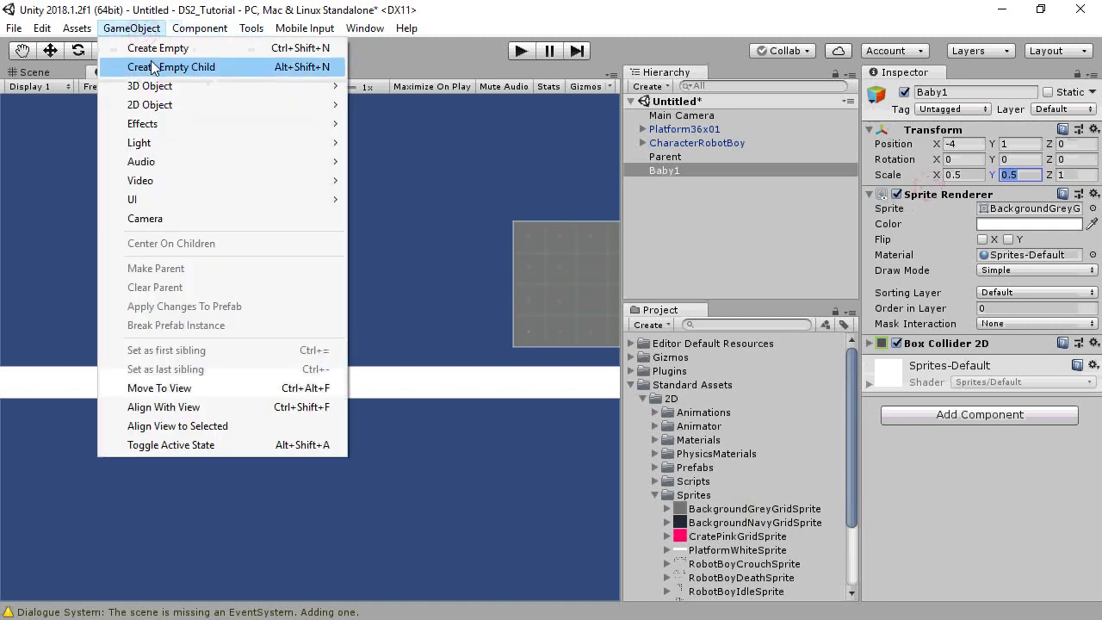
{"action": "mouse_move", "coordinate": [159, 104]}
{"action": "left_click", "coordinate": [435, 106]}
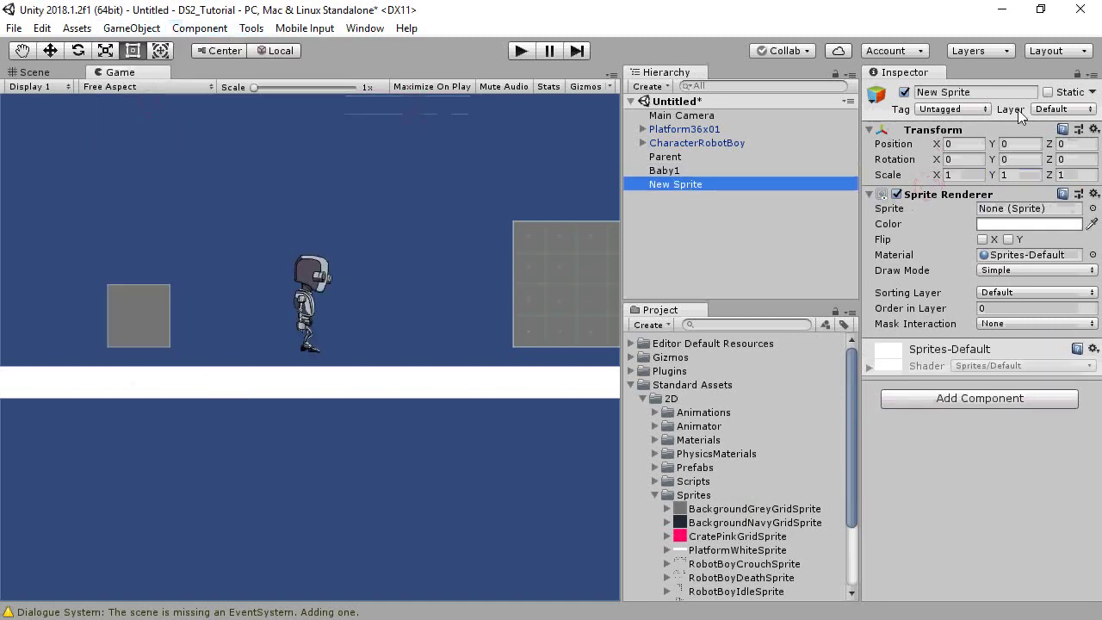
{"action": "left_click", "coordinate": [996, 91]}
{"action": "type", "text": "Baby2"}
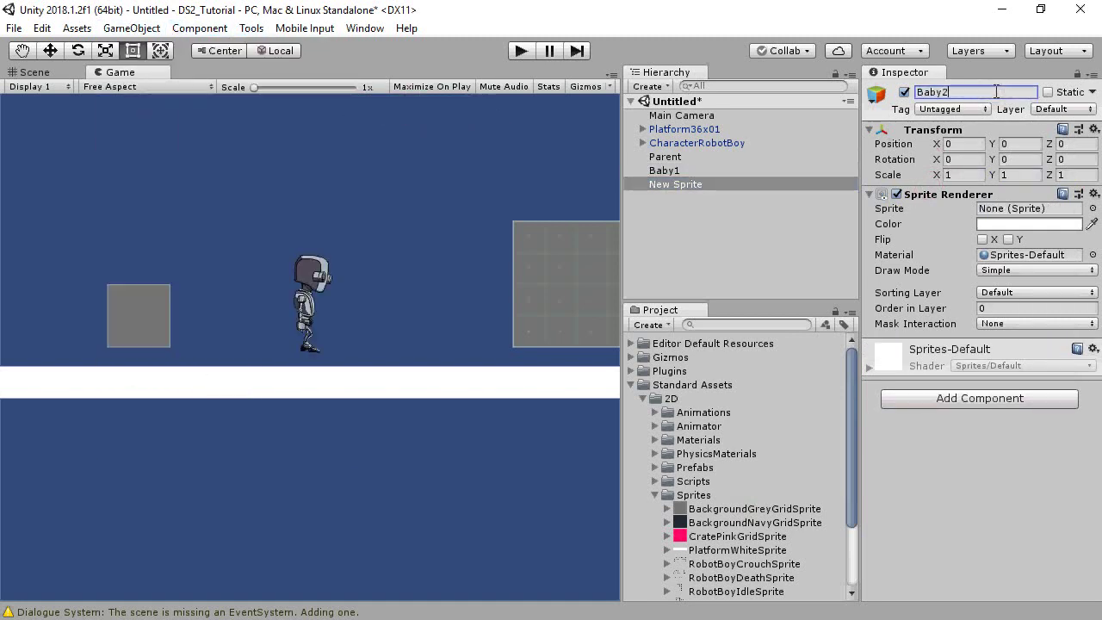
{"action": "left_click_drag", "start_coordinate": [729, 510], "coordinate": [1007, 209]}
Step: Place Baby2 at -5.5, 1, scale it to 0.5, 0.5, and add a Box Collider 2D
{"action": "left_click", "coordinate": [969, 143]}
{"action": "type", "text": "-5"}
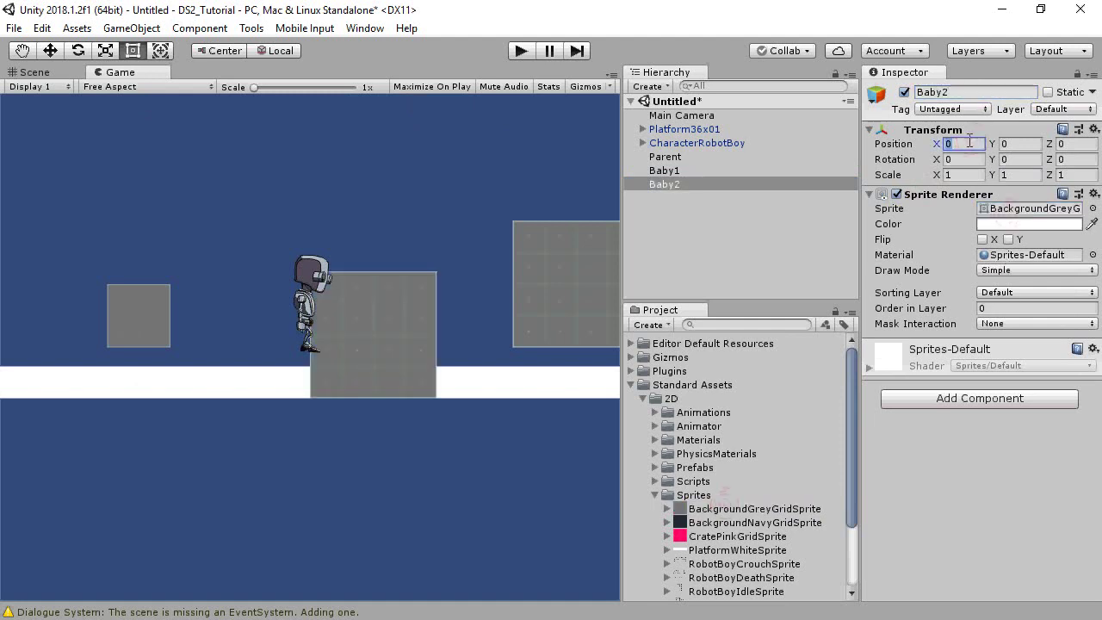
{"action": "type", "text": ".5"}
{"action": "key", "text": "Tab"}
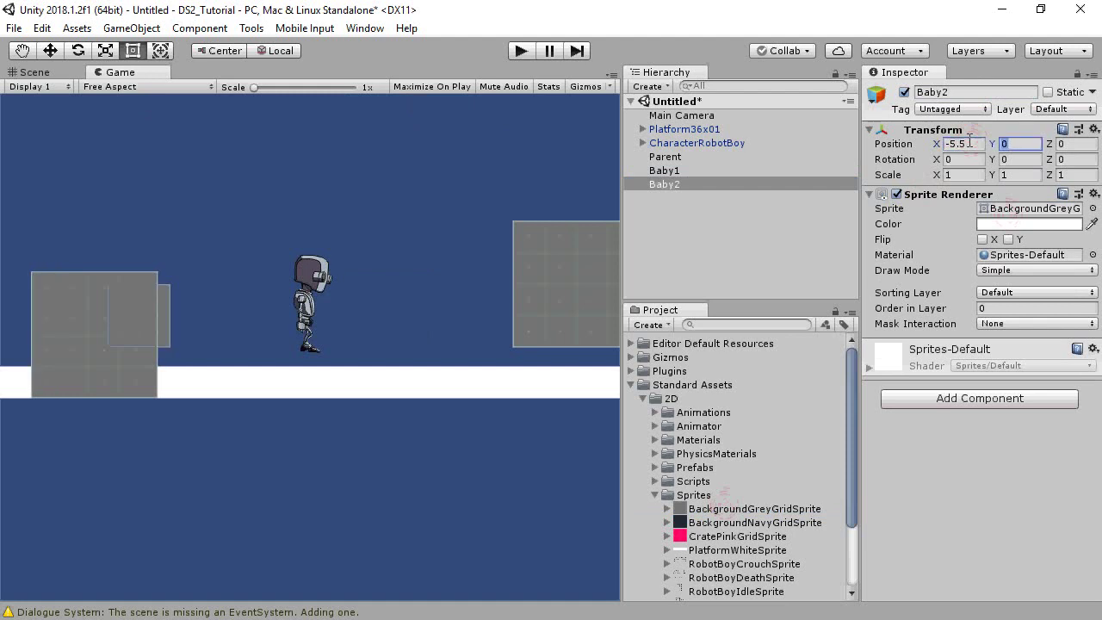
{"action": "left_click", "coordinate": [981, 175]}
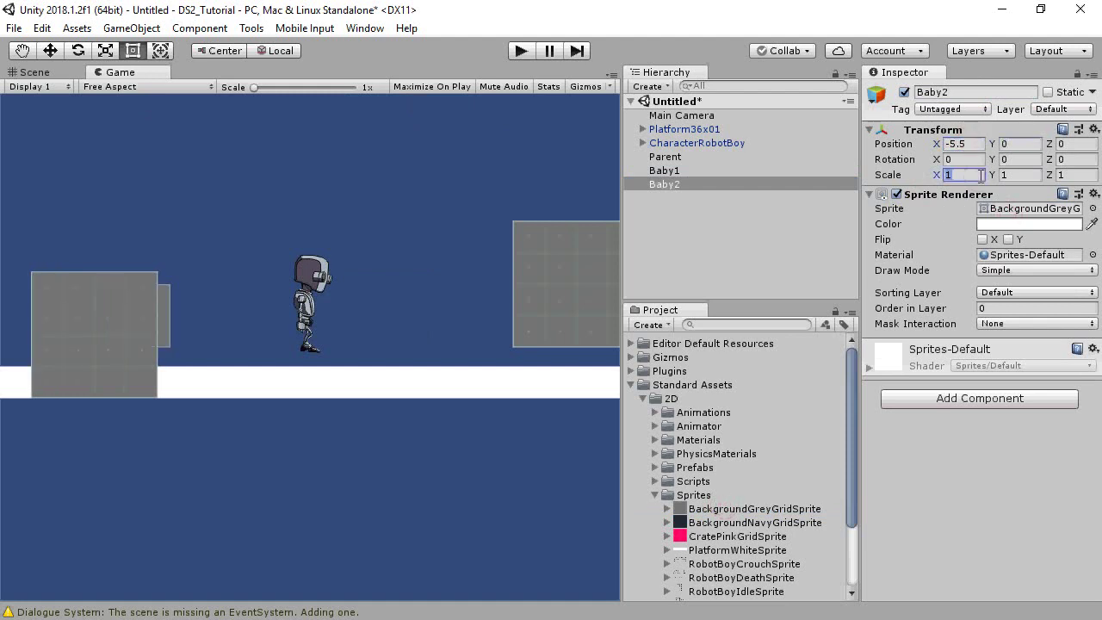
{"action": "type", "text": "0.5"}
{"action": "key", "text": "Tab"}
{"action": "type", "text": "0.5"}
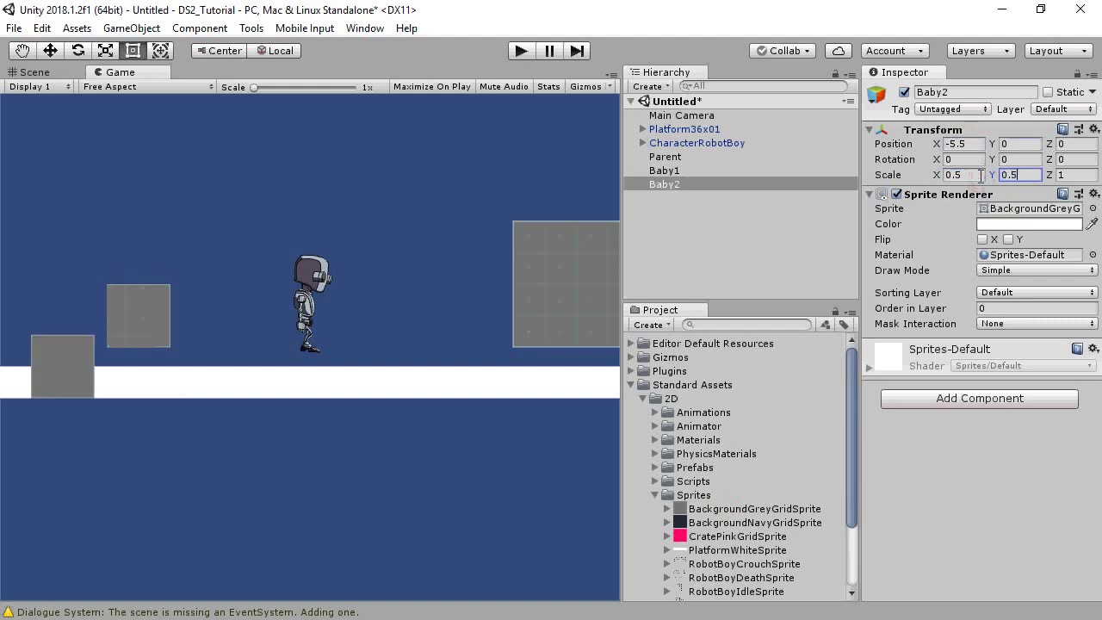
{"action": "left_click", "coordinate": [1025, 144]}
{"action": "type", "text": "1"}
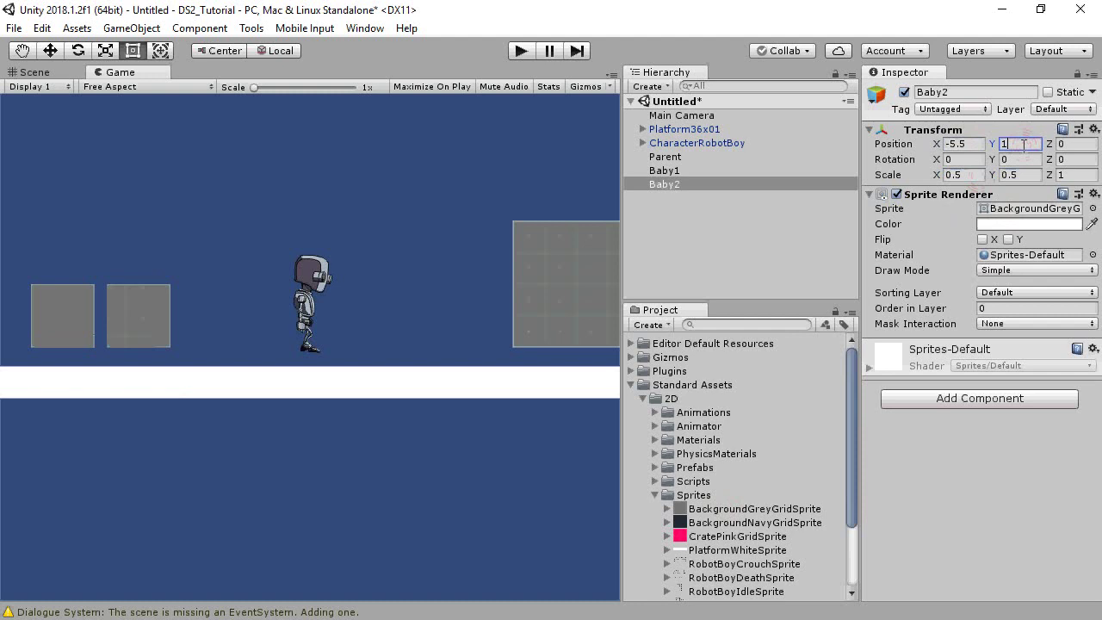
{"action": "left_click", "coordinate": [914, 398]}
{"action": "left_click", "coordinate": [925, 192]}
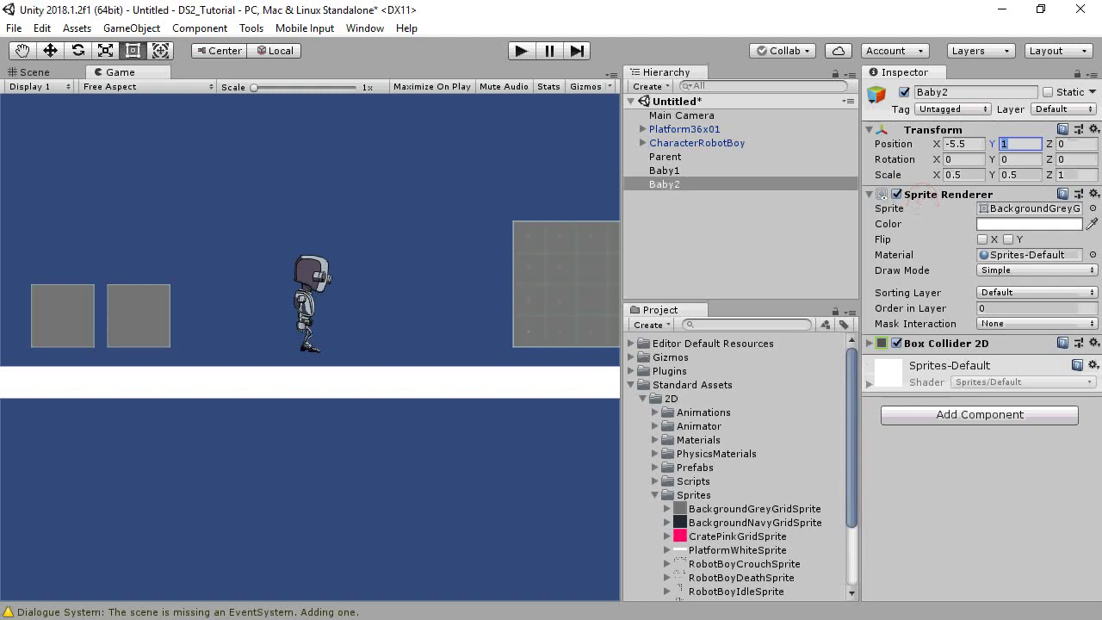
Step: Drop a Dialogue Manager into the scene, create and save its Dialogue Database, and view its Variables
{"action": "left_click", "coordinate": [631, 384]}
{"action": "left_click", "coordinate": [632, 370]}
{"action": "left_click_drag", "start_coordinate": [727, 521], "coordinate": [682, 243]}
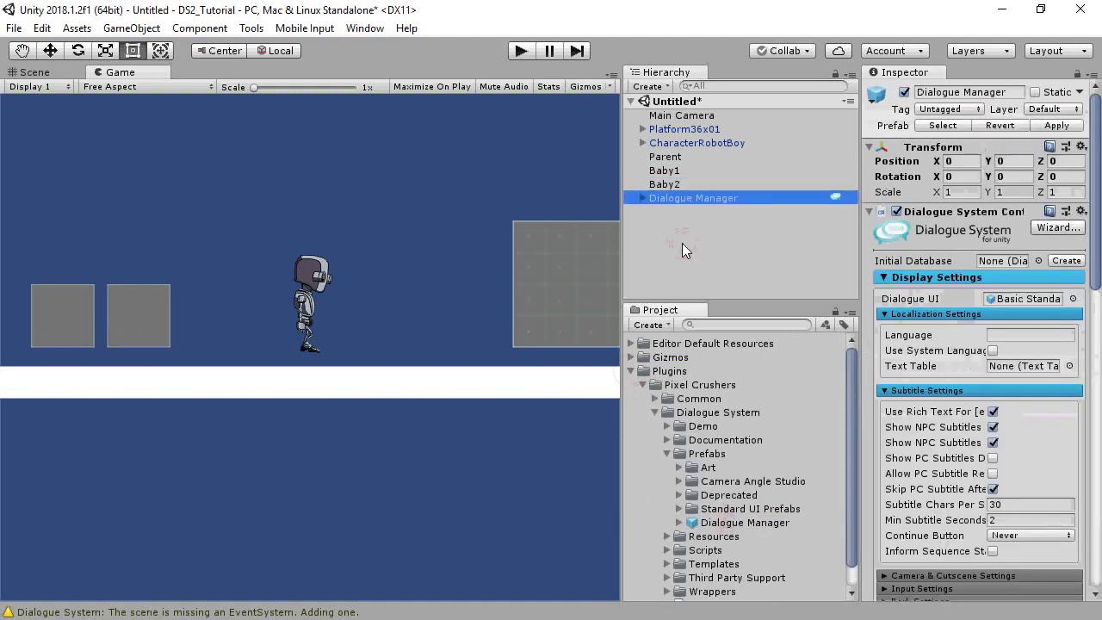
{"action": "left_click", "coordinate": [1066, 261]}
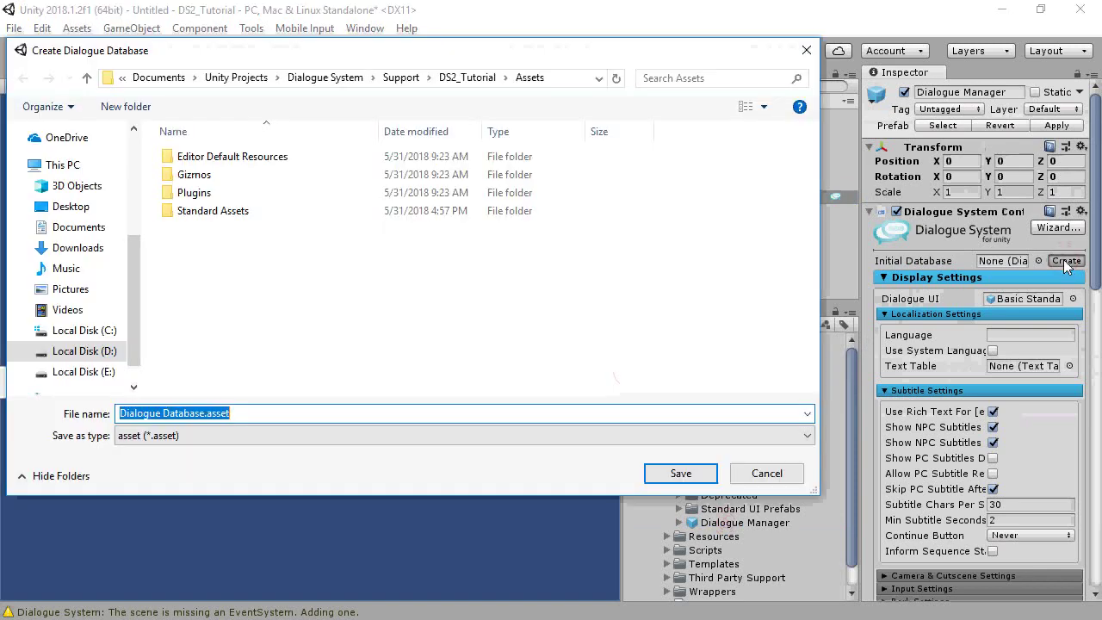
{"action": "left_click", "coordinate": [681, 472]}
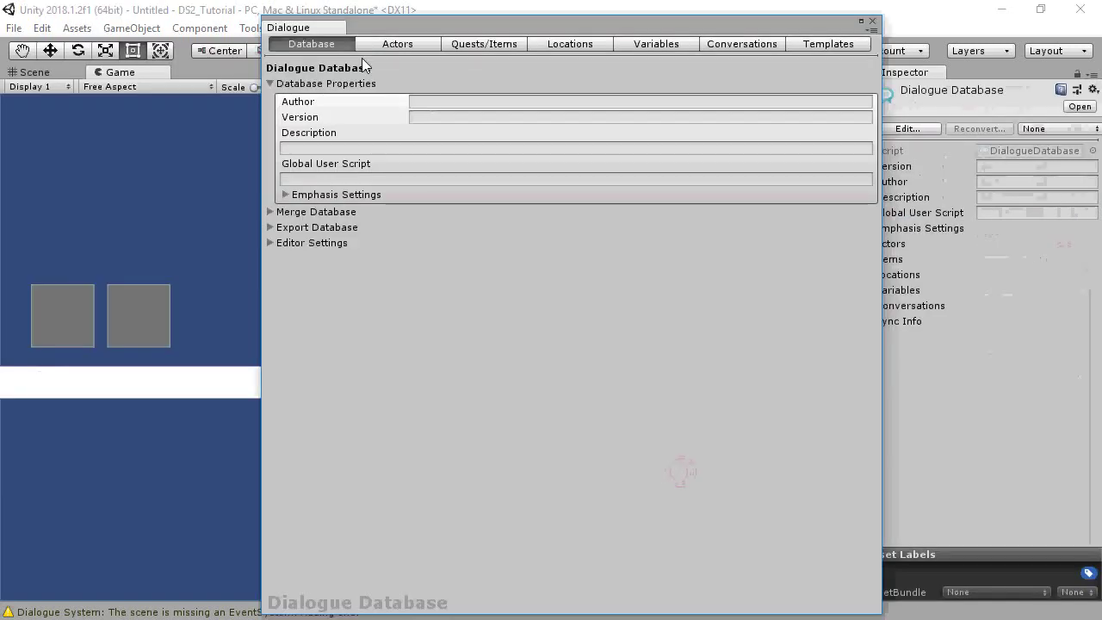
{"action": "left_click_drag", "start_coordinate": [310, 28], "coordinate": [222, 76]}
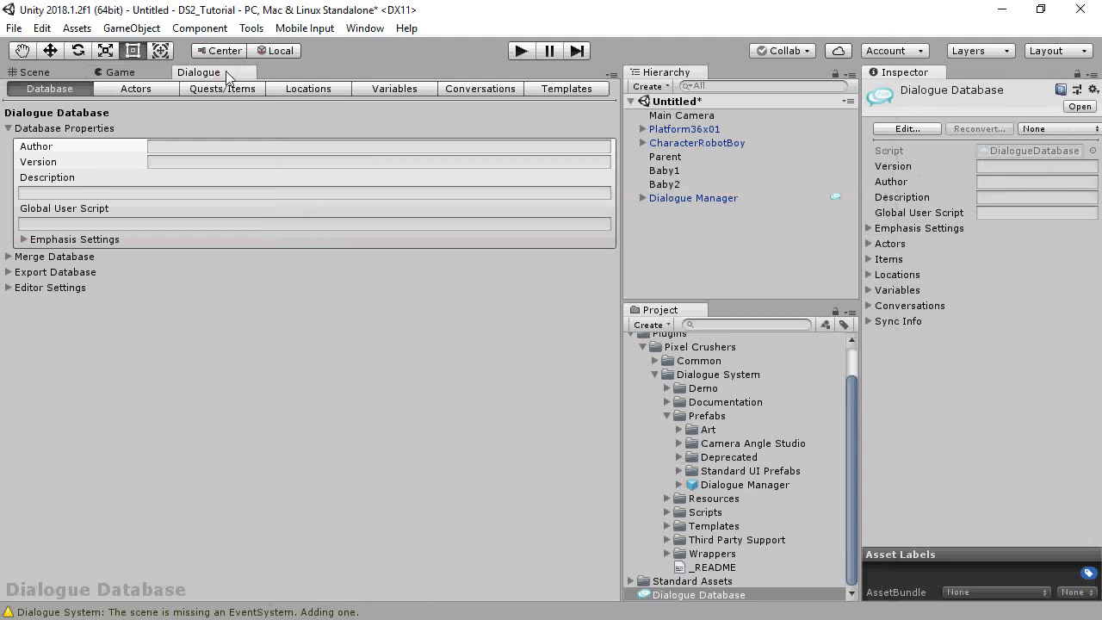
{"action": "left_click", "coordinate": [412, 90]}
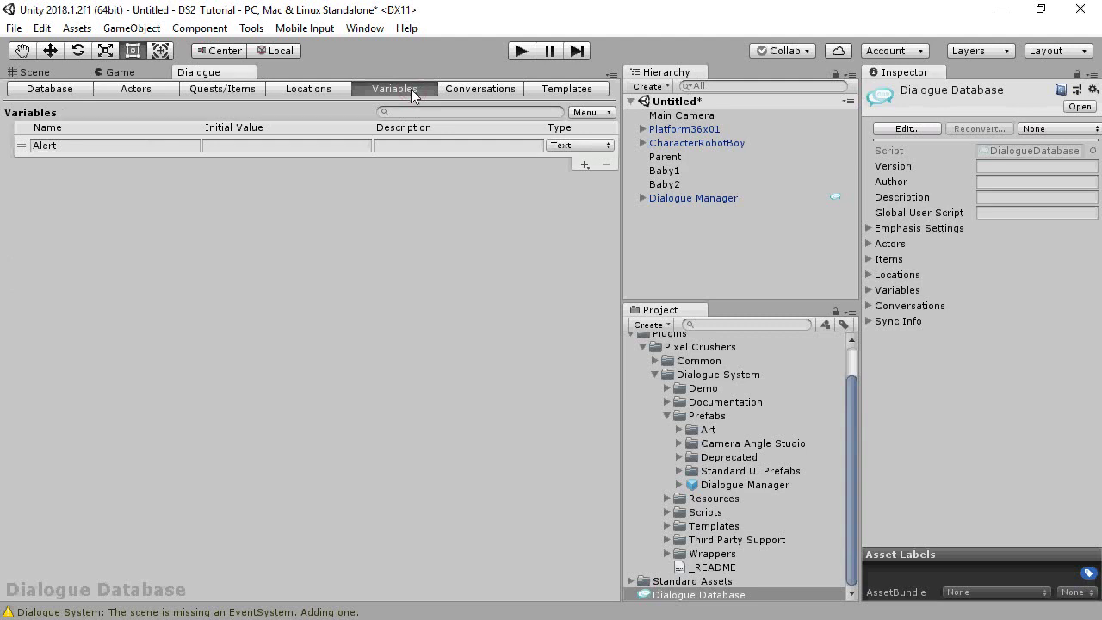
Step: Add a Number variable BabiesSaved described as '# of baby cubes collected.'
{"action": "left_click", "coordinate": [584, 163]}
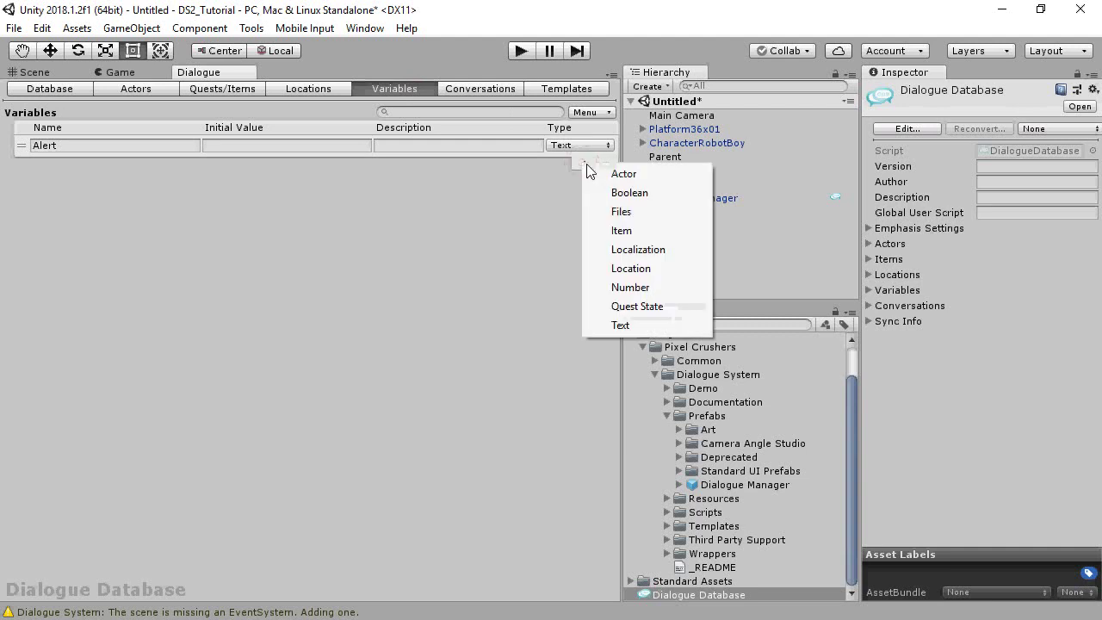
{"action": "left_click", "coordinate": [608, 292]}
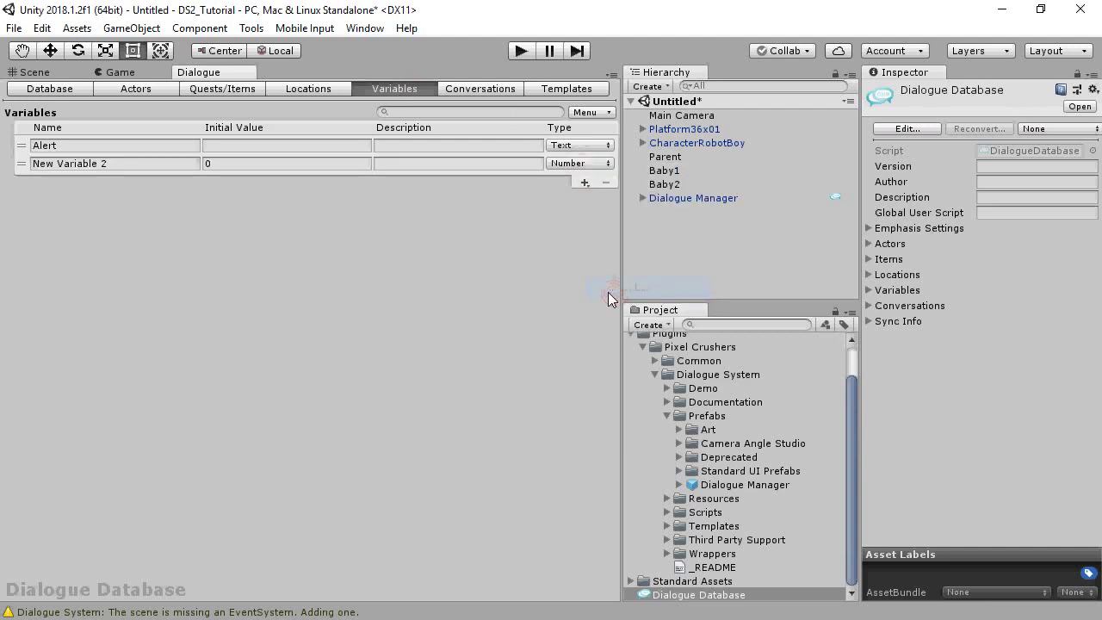
{"action": "left_click", "coordinate": [162, 163]}
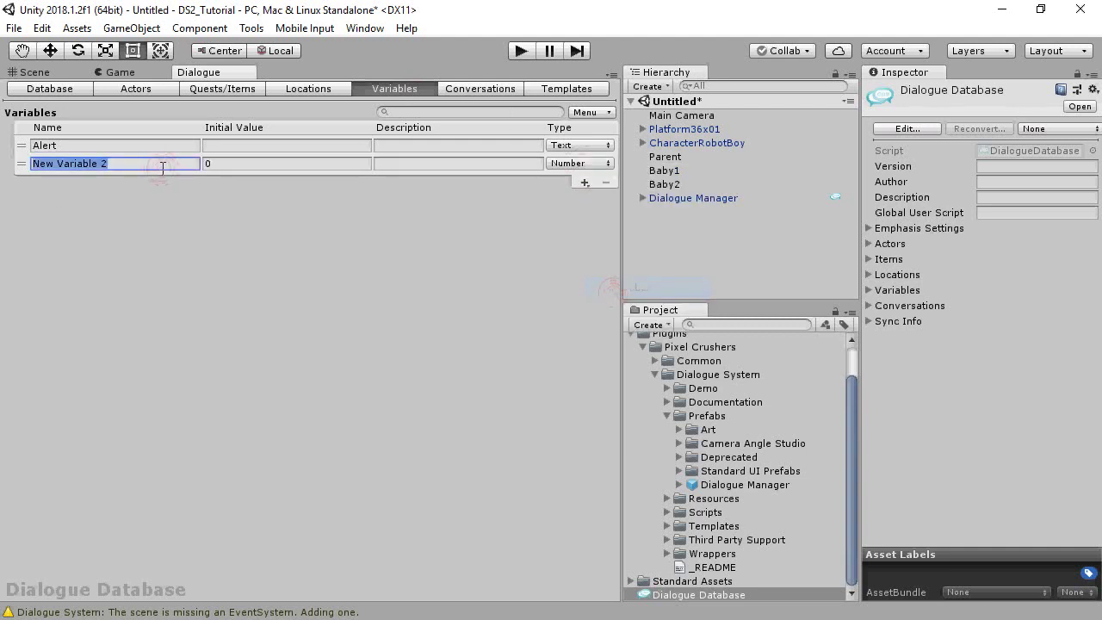
{"action": "type", "text": "BabiesSaved"}
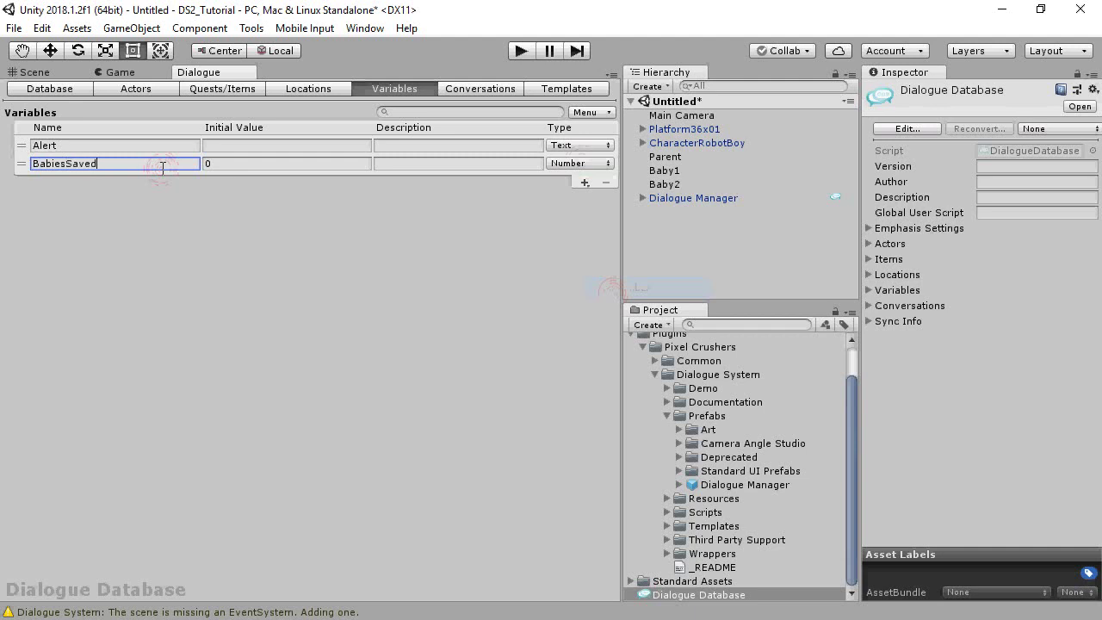
{"action": "left_click", "coordinate": [443, 165]}
{"action": "type", "text": "# of baby cubes collected."}
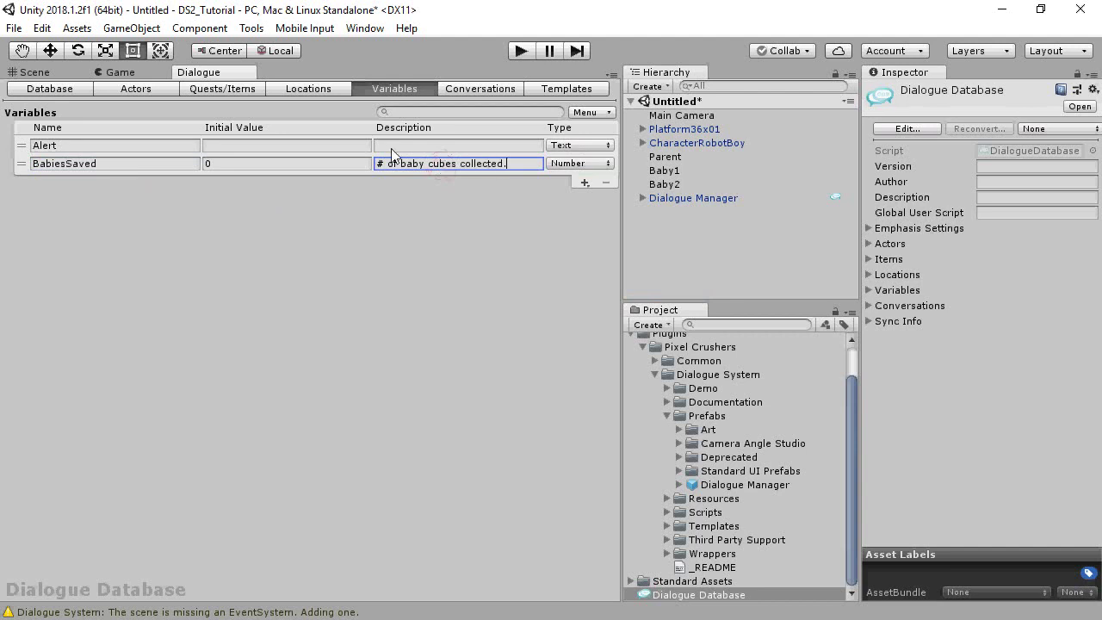
{"action": "left_click", "coordinate": [225, 90]}
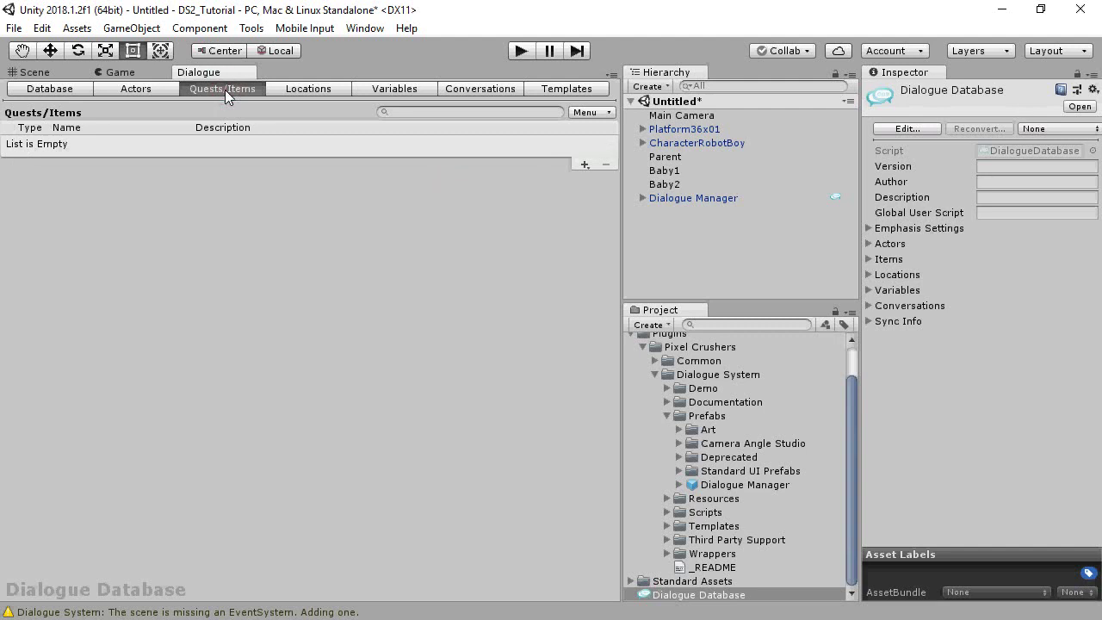
Step: Add a new quest named Get Babies and show its details
{"action": "left_click", "coordinate": [583, 164]}
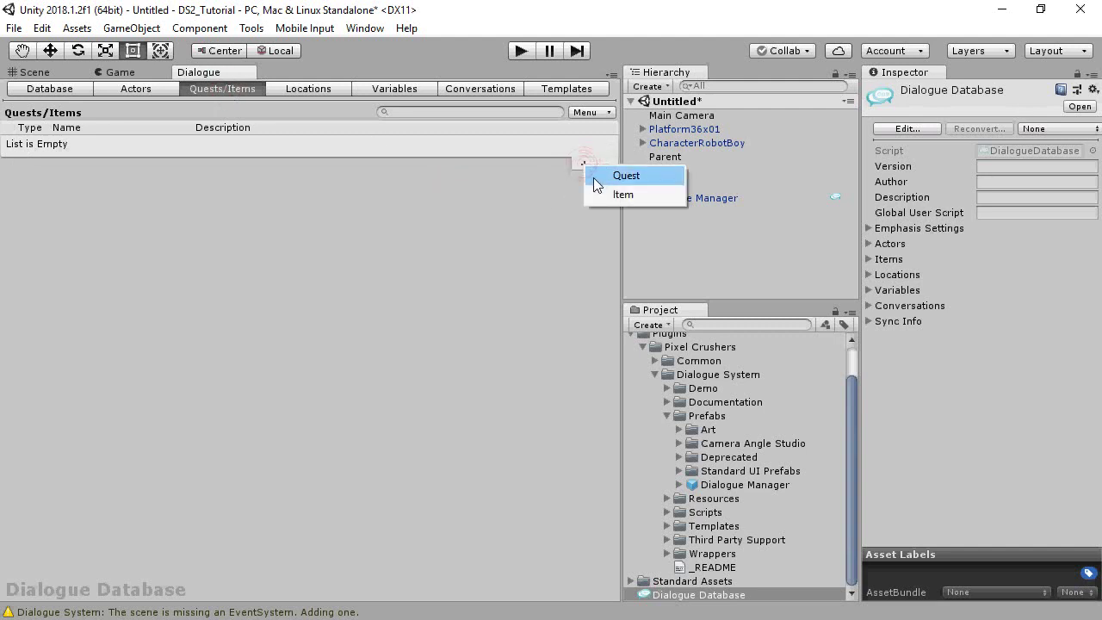
{"action": "left_click", "coordinate": [594, 177]}
{"action": "left_click", "coordinate": [137, 145]}
{"action": "type", "text": "Get Babies"}
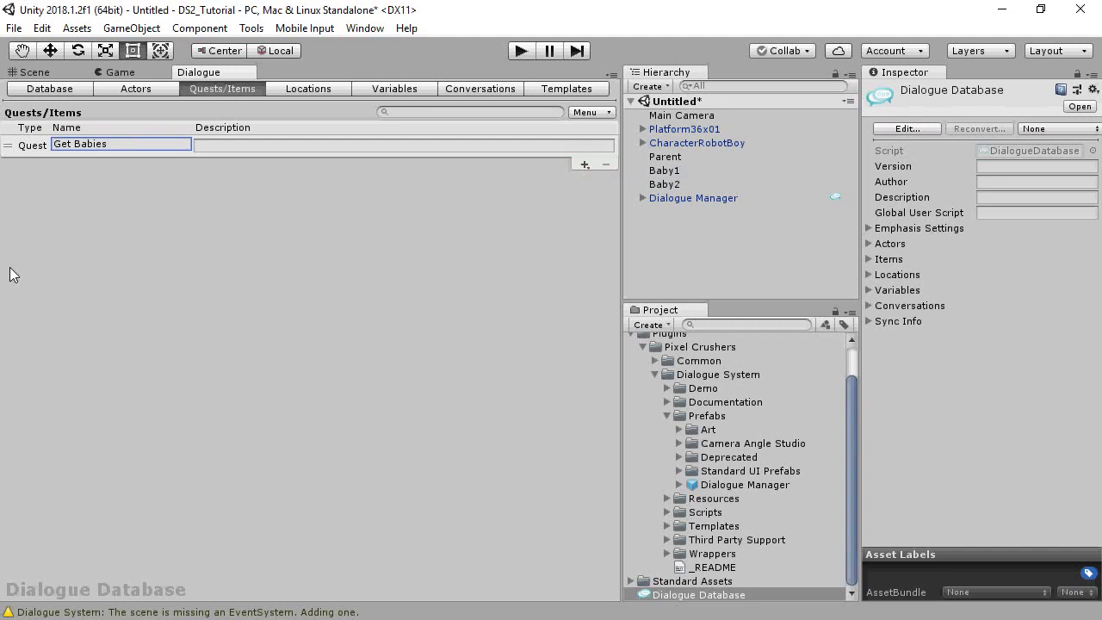
{"action": "left_click", "coordinate": [15, 147]}
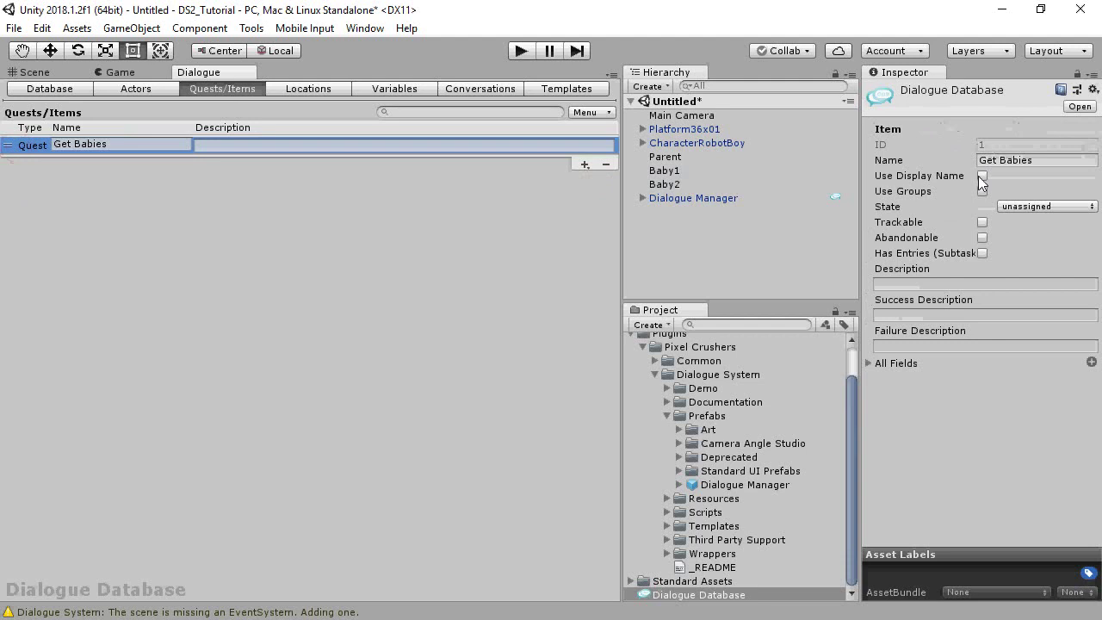
Step: Set display name 'My Babies!' and enable Trackable, Track on Start and Has Entries
{"action": "left_click", "coordinate": [982, 175]}
{"action": "left_click", "coordinate": [949, 190]}
{"action": "type", "text": "My Babies!"}
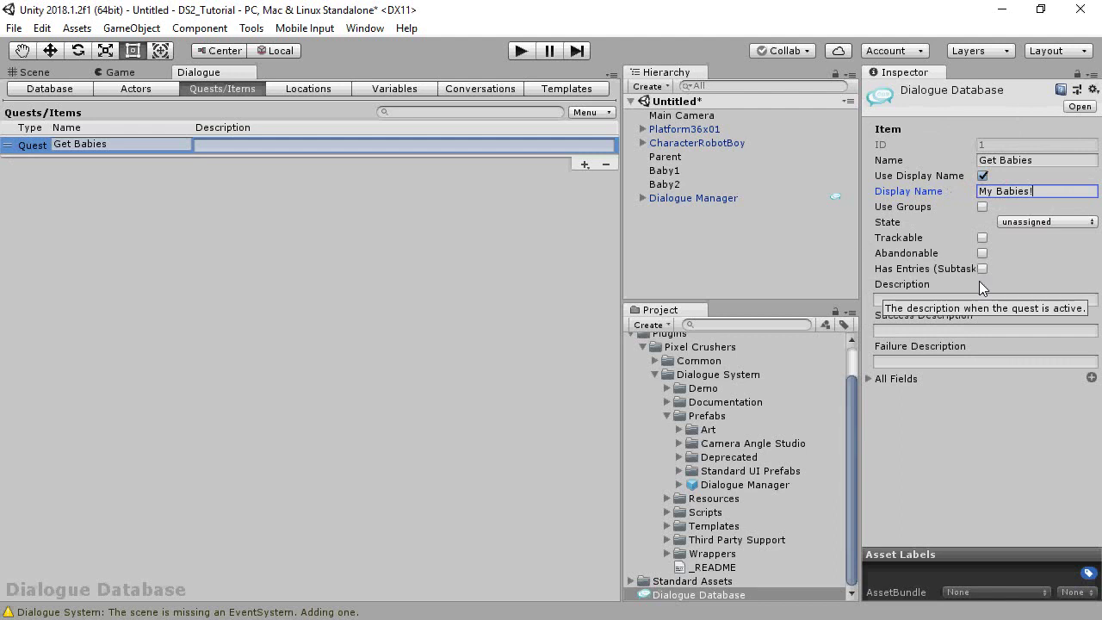
{"action": "left_click", "coordinate": [982, 238]}
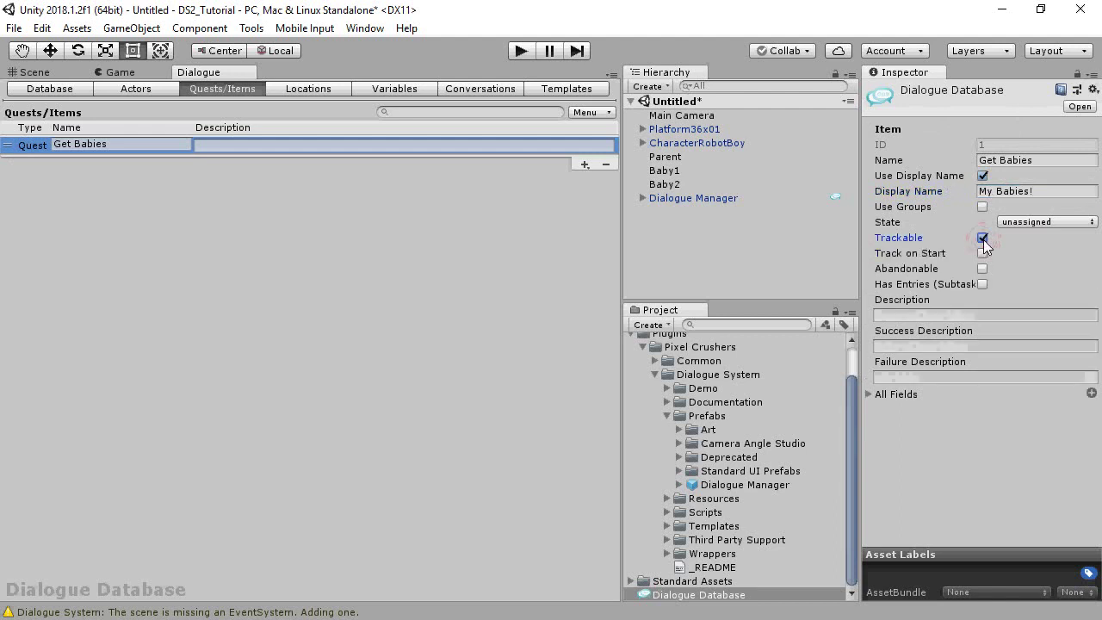
{"action": "left_click", "coordinate": [982, 253]}
{"action": "left_click", "coordinate": [981, 286]}
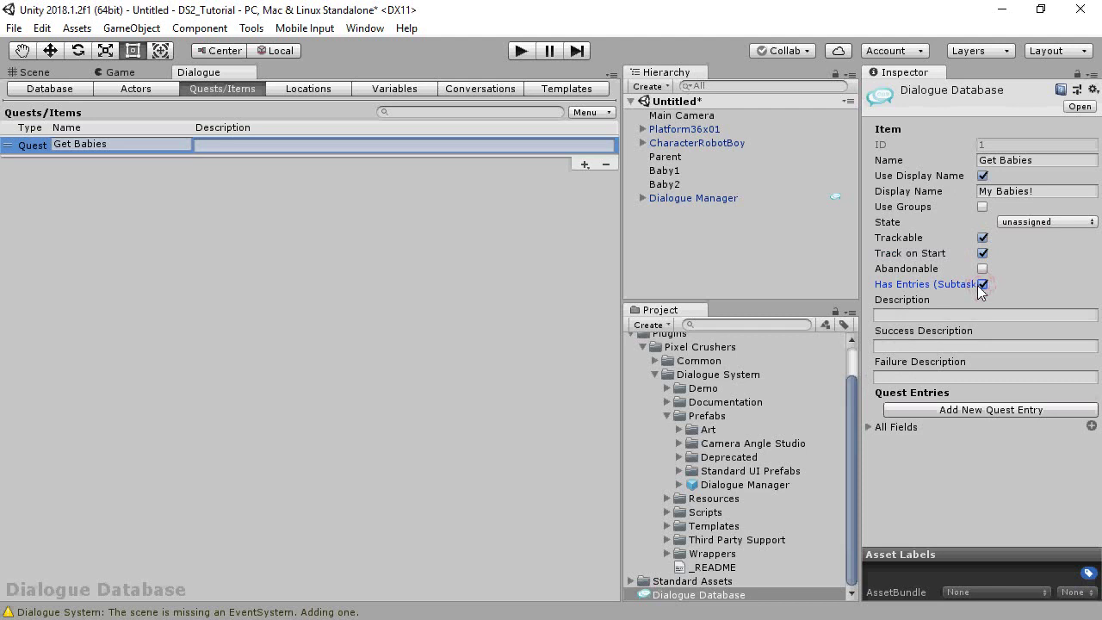
Step: Describe the quest as 'The big box asked you to save its babies.' and add entry '[var=BabiesSaved]/2 Saved'
{"action": "left_click", "coordinate": [920, 314]}
{"action": "type", "text": "The big box "}
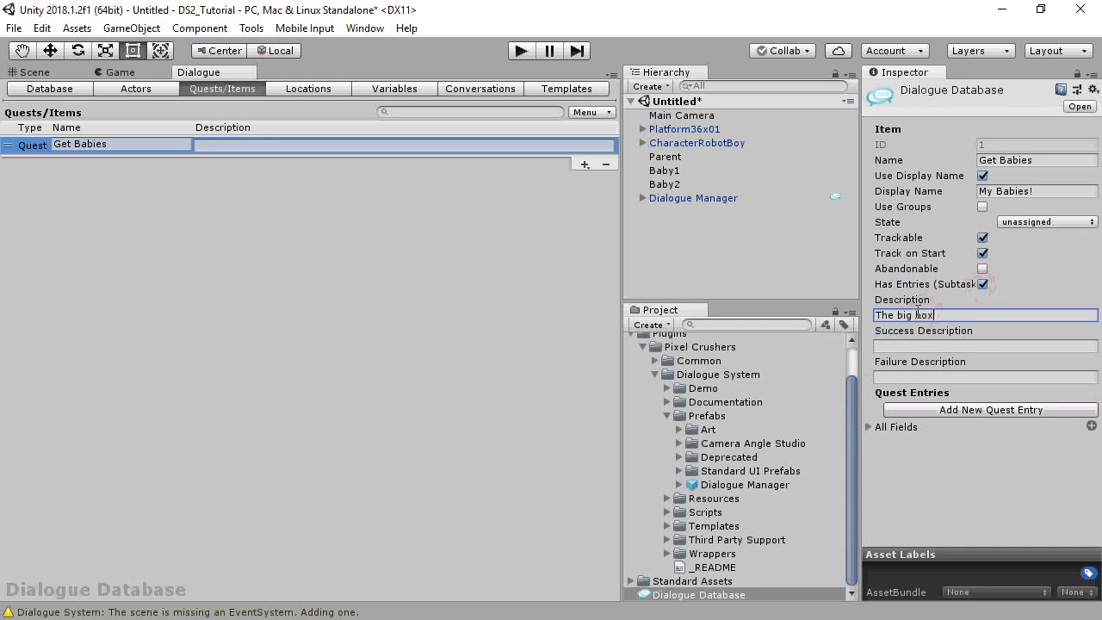
{"action": "type", "text": "asked you to save its babies."}
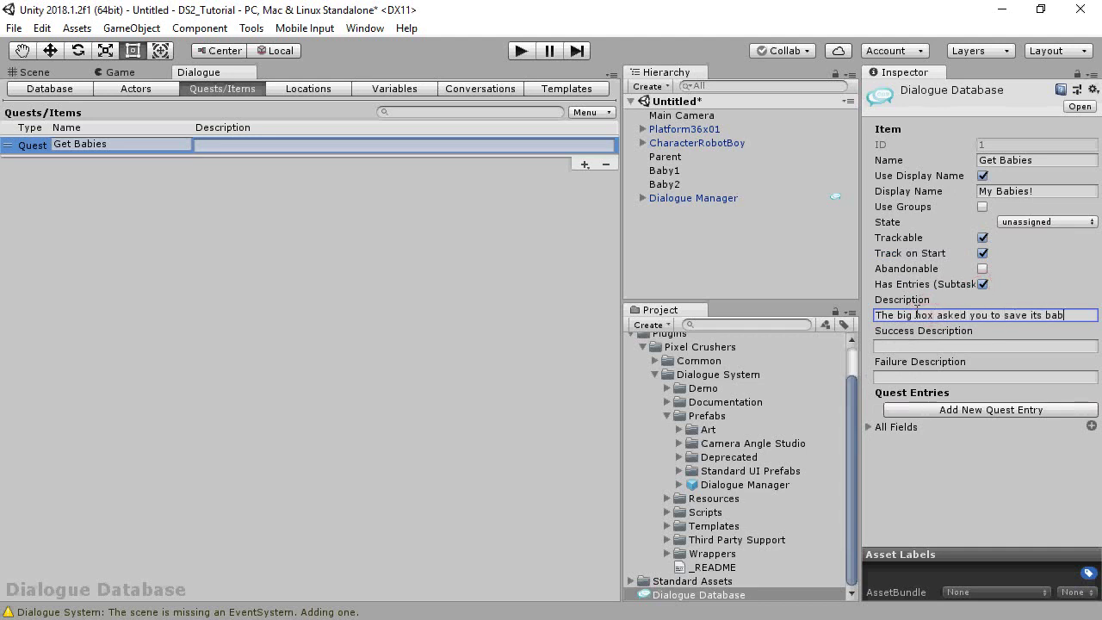
{"action": "left_click", "coordinate": [957, 406]}
{"action": "left_click", "coordinate": [910, 458]}
{"action": "type", "text": "Yar"}
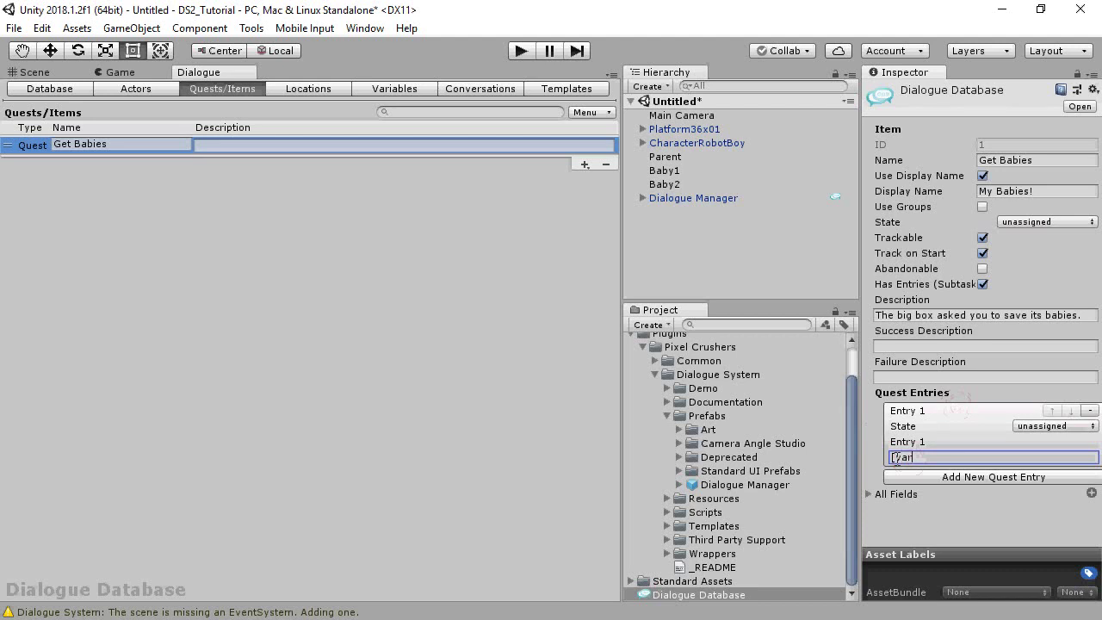
{"action": "type", "text": "=BabiesSaved]/2 Saved"}
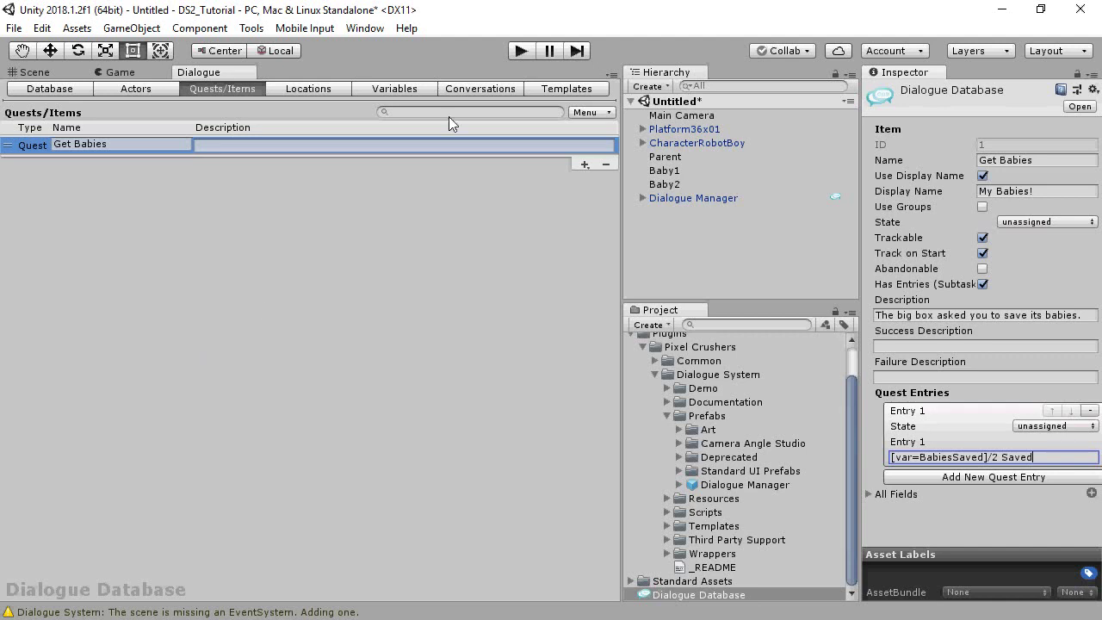
{"action": "left_click", "coordinate": [479, 88]}
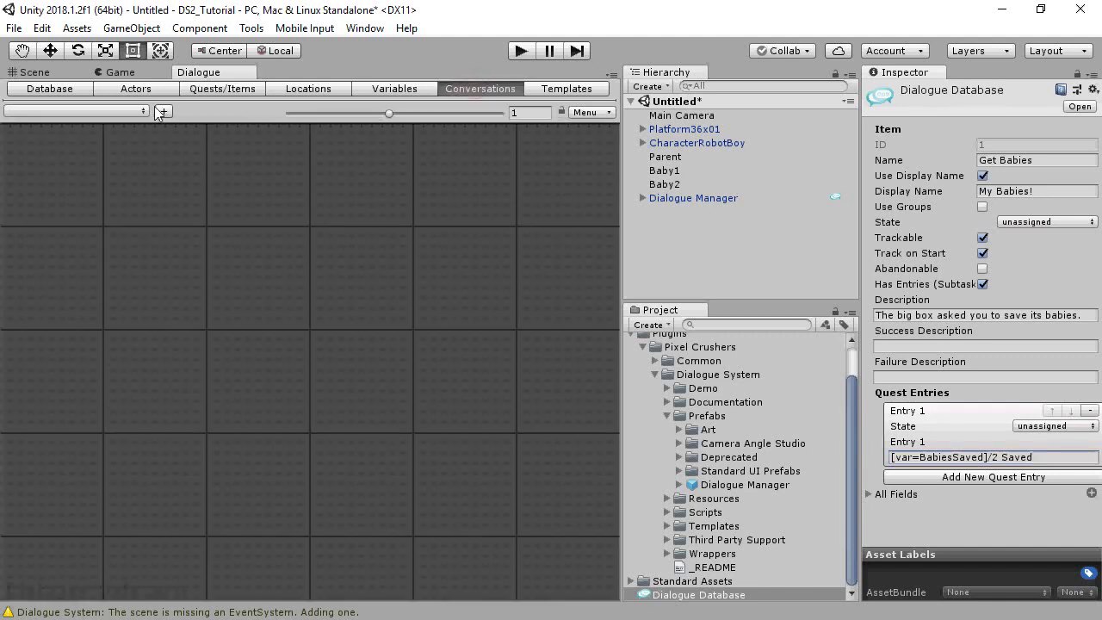
Step: Create a new conversation titled Save My Babies
{"action": "left_click", "coordinate": [163, 111]}
{"action": "left_click", "coordinate": [1076, 161]}
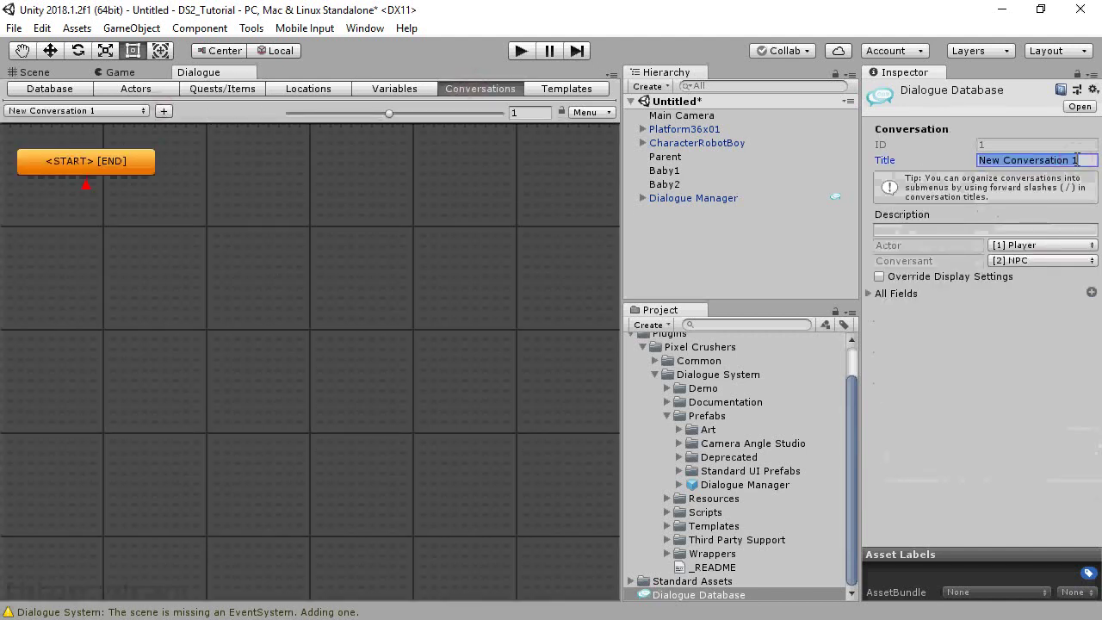
{"action": "type", "text": "Save My Babies"}
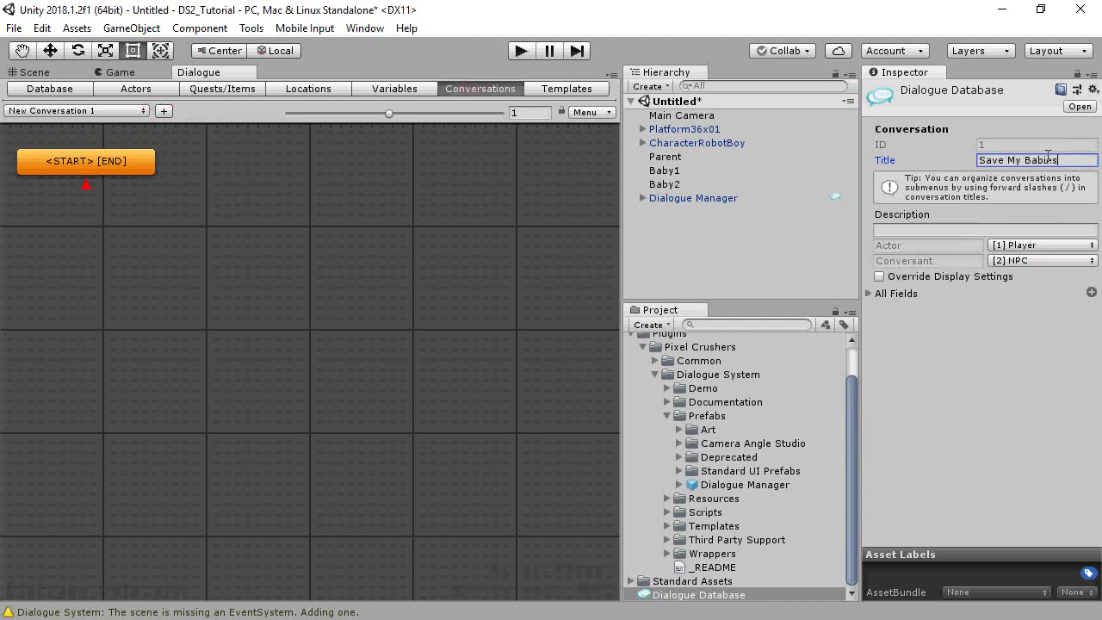
Step: Add the first line under START: 'My babies have run off! Will you please bring them back'
{"action": "right_click", "coordinate": [92, 157]}
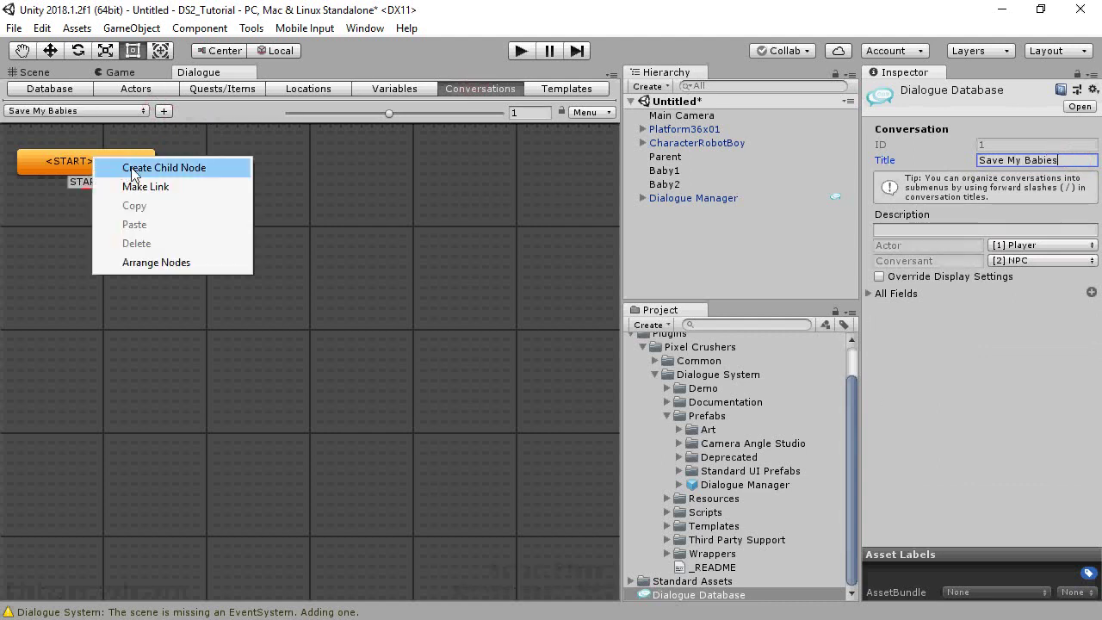
{"action": "left_click", "coordinate": [131, 170]}
{"action": "left_click", "coordinate": [888, 300]}
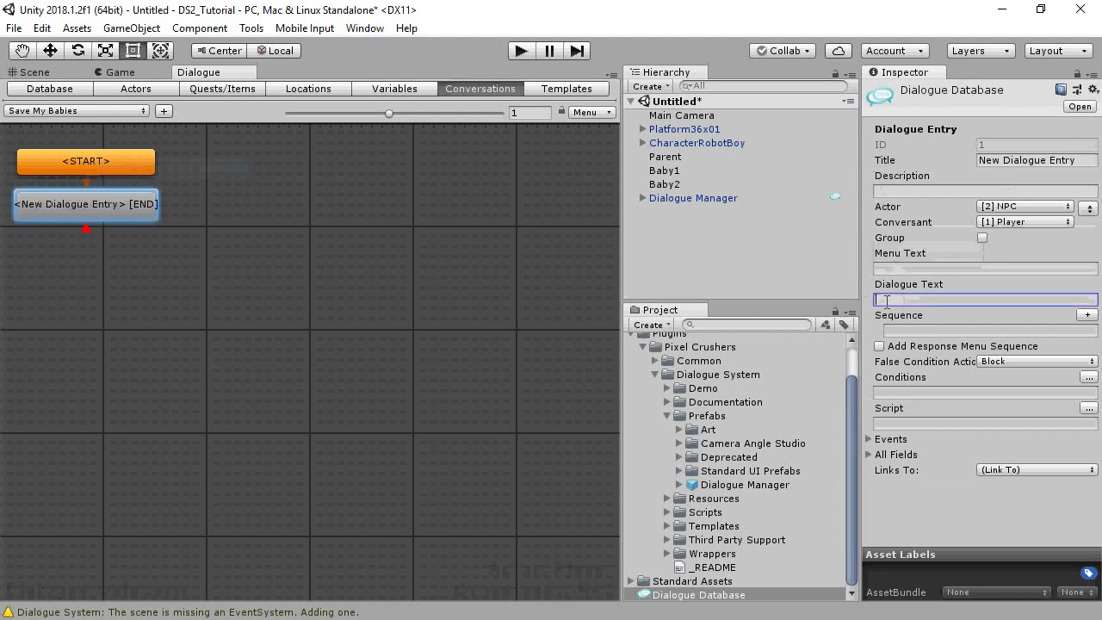
{"action": "type", "text": "My babies gha"}
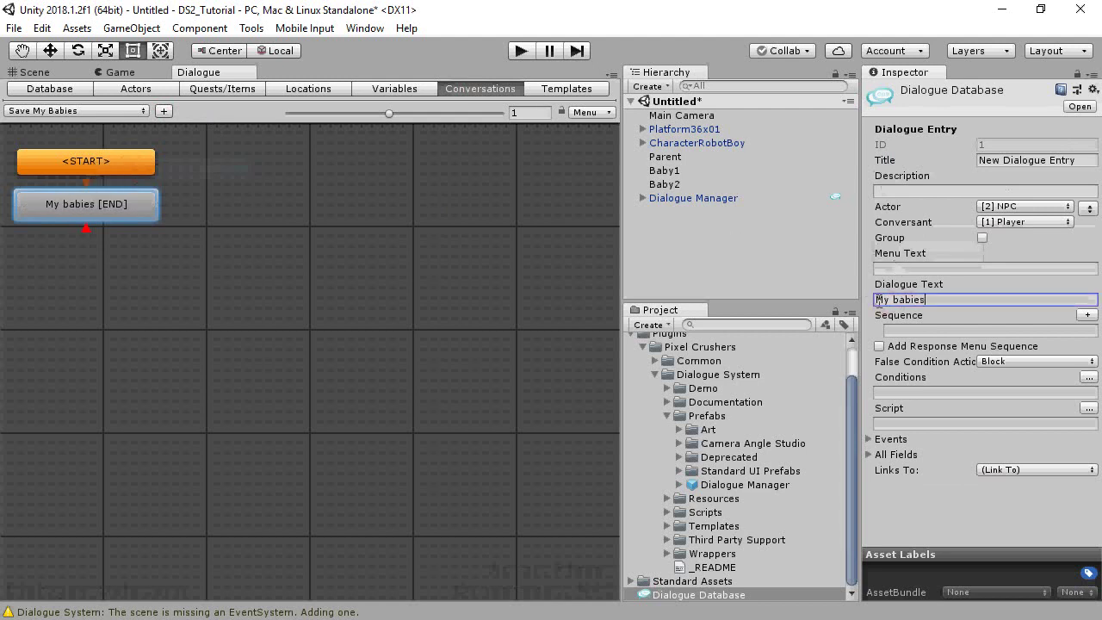
{"action": "key", "text": "BackSpace"}
{"action": "key", "text": "BackSpace"}
{"action": "key", "text": "BackSpace"}
{"action": "type", "text": "have run off! "}
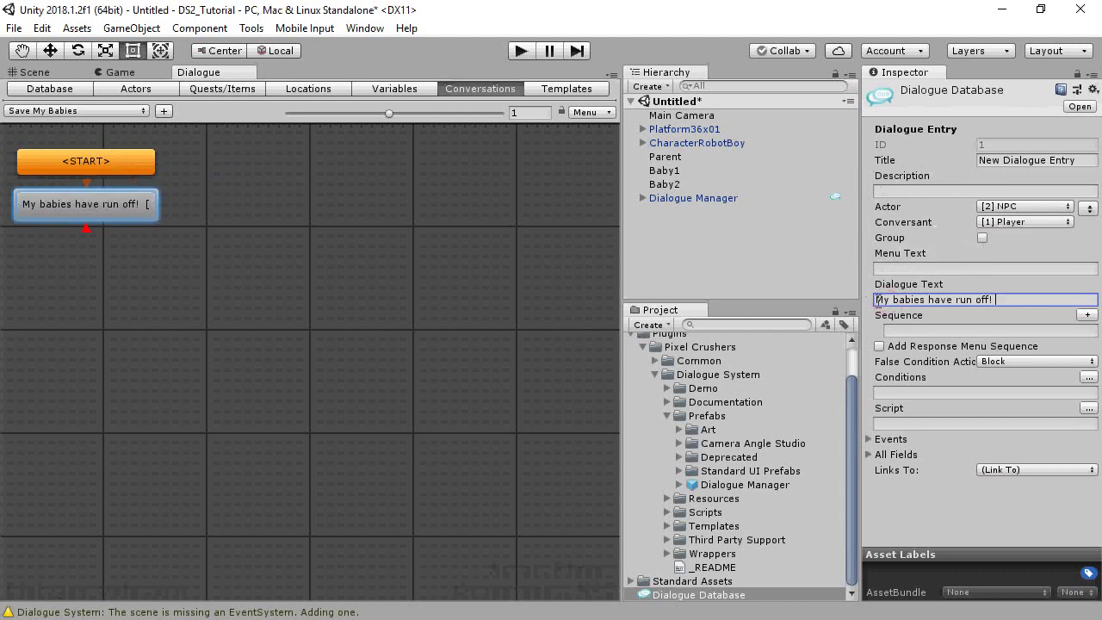
{"action": "type", "text": "Will you please bring them back?"}
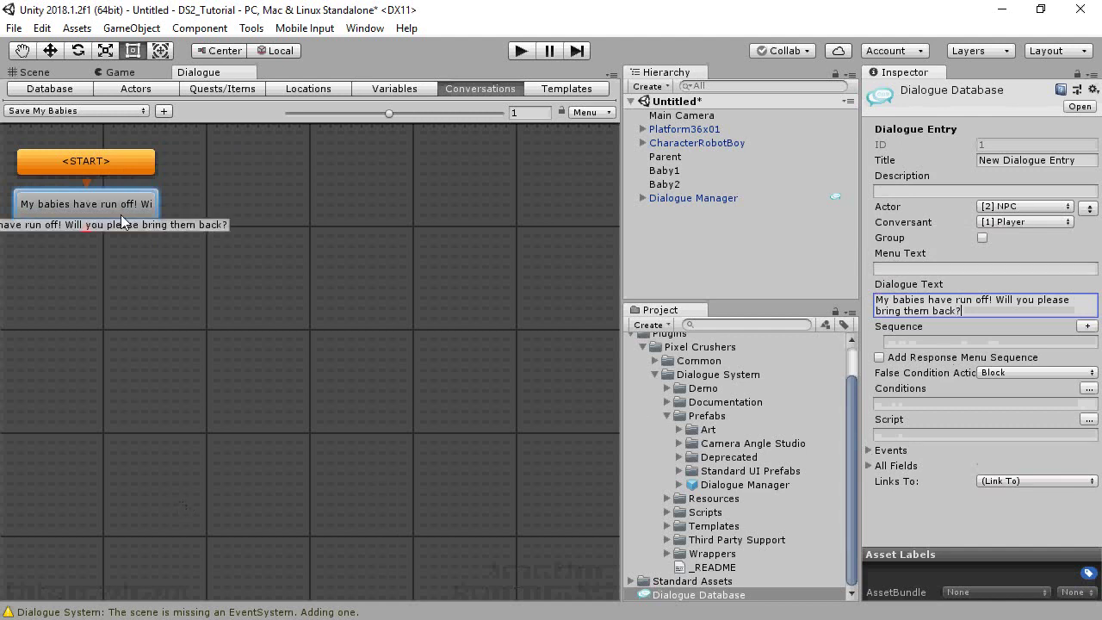
Step: Add the player reply 'I'll find them.' under the first NPC line
{"action": "left_click_drag", "start_coordinate": [138, 164], "coordinate": [351, 158]}
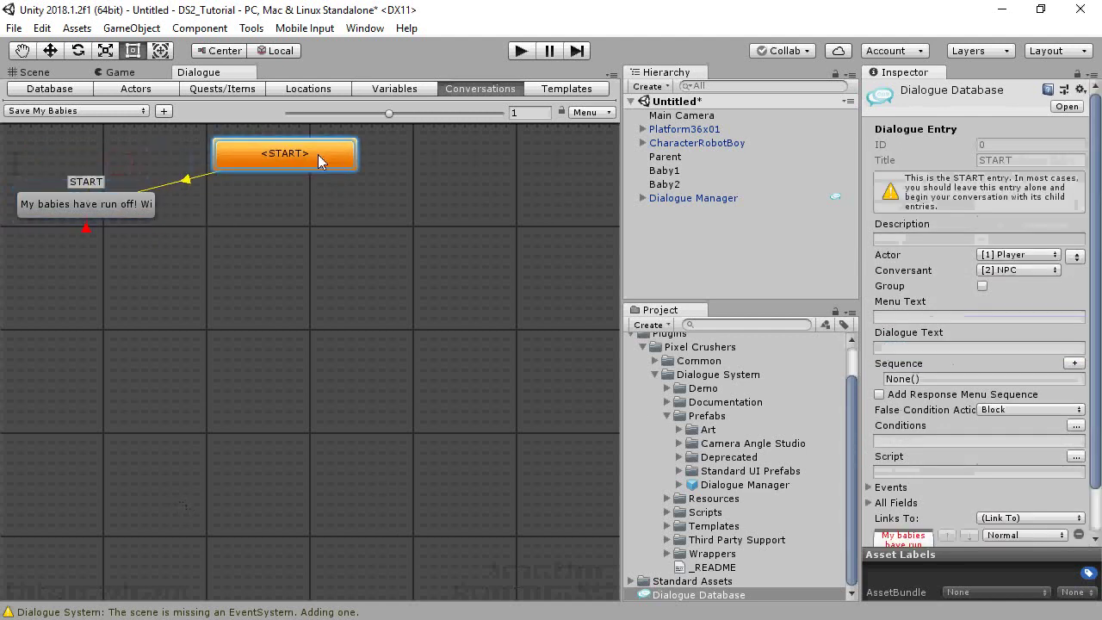
{"action": "right_click", "coordinate": [81, 207]}
{"action": "left_click", "coordinate": [113, 217]}
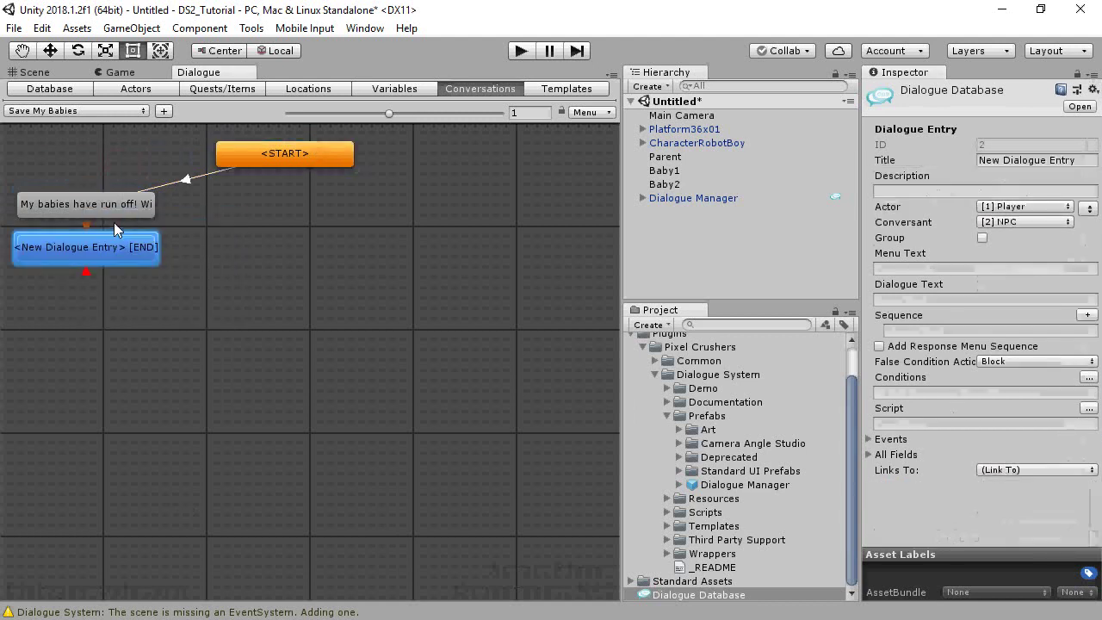
{"action": "left_click", "coordinate": [923, 300]}
{"action": "type", "text": "I'll find them."}
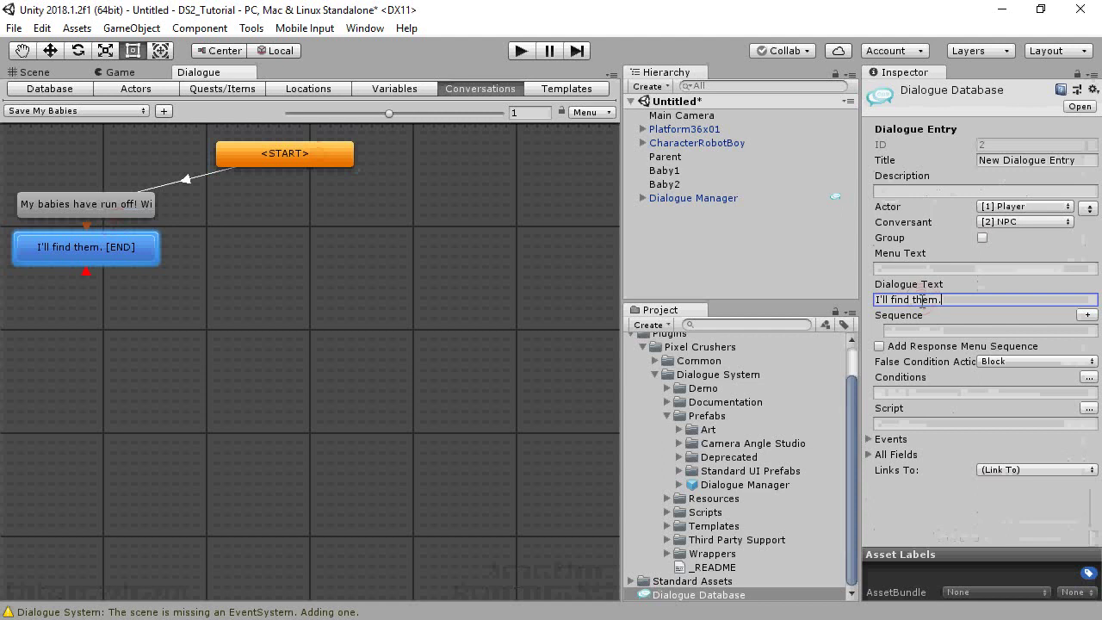
Step: Add a second START line 'Do you have both babies?'
{"action": "right_click", "coordinate": [315, 153]}
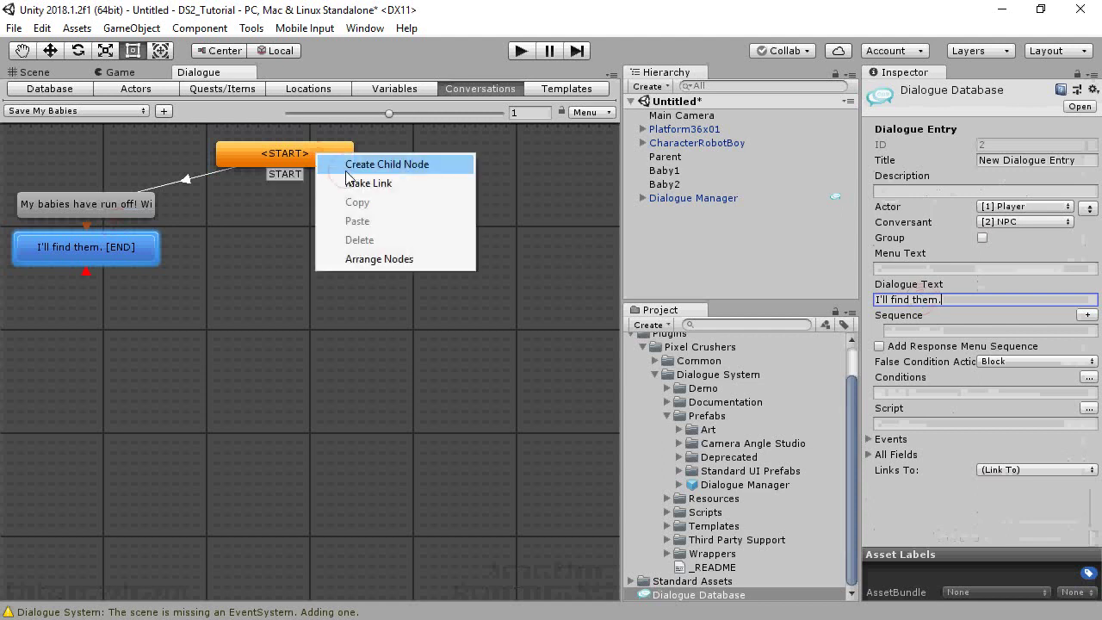
{"action": "left_click", "coordinate": [344, 164]}
{"action": "left_click", "coordinate": [943, 301]}
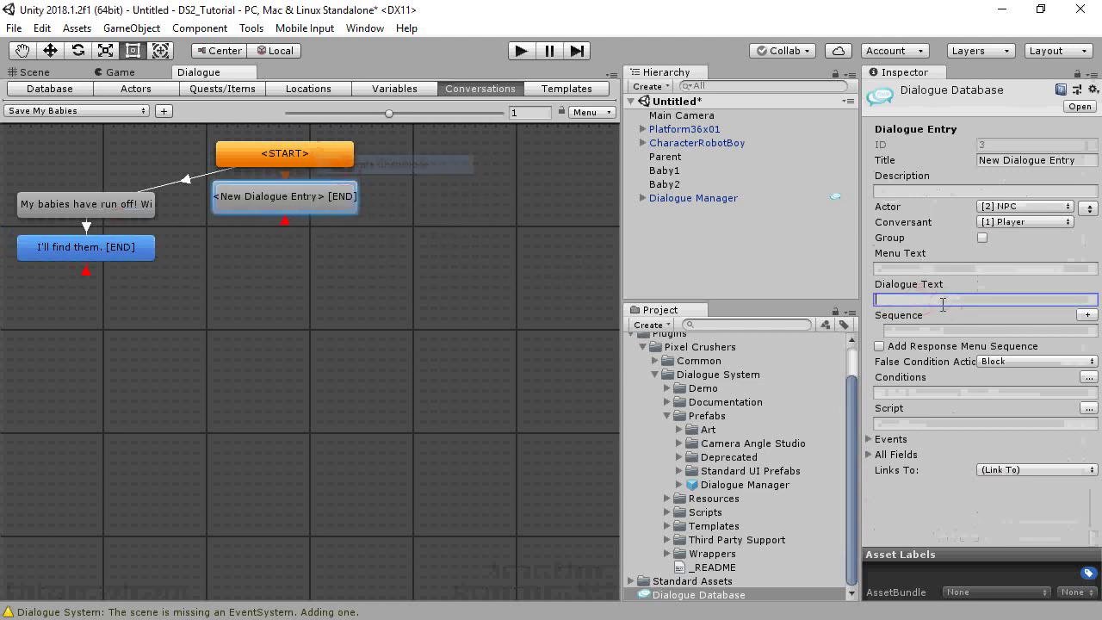
{"action": "type", "text": "Do you have "}
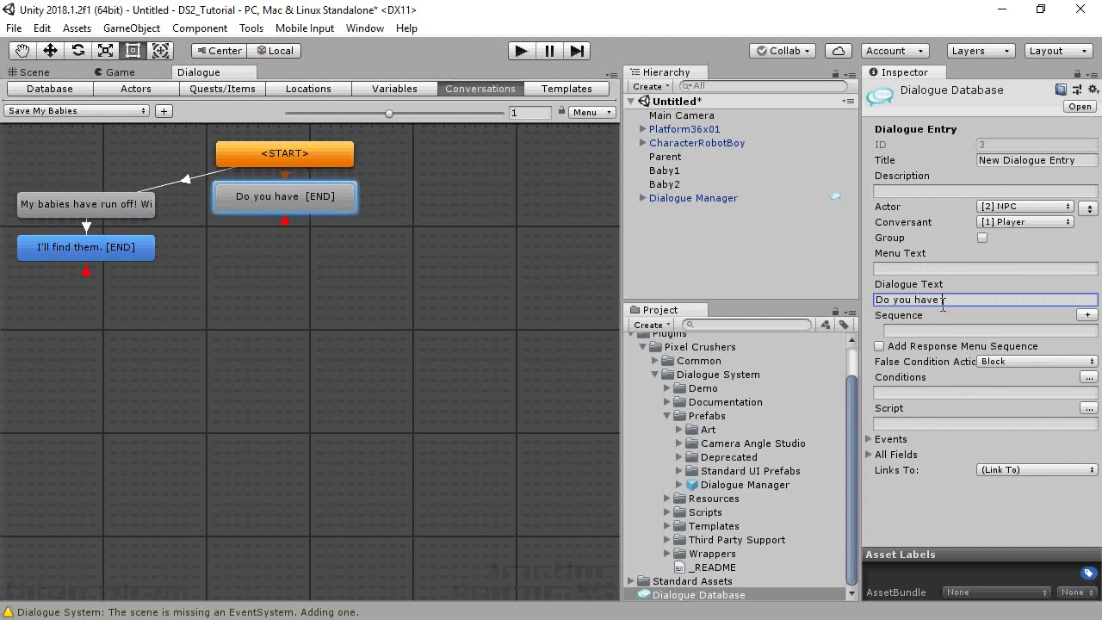
{"action": "type", "text": "both babies?"}
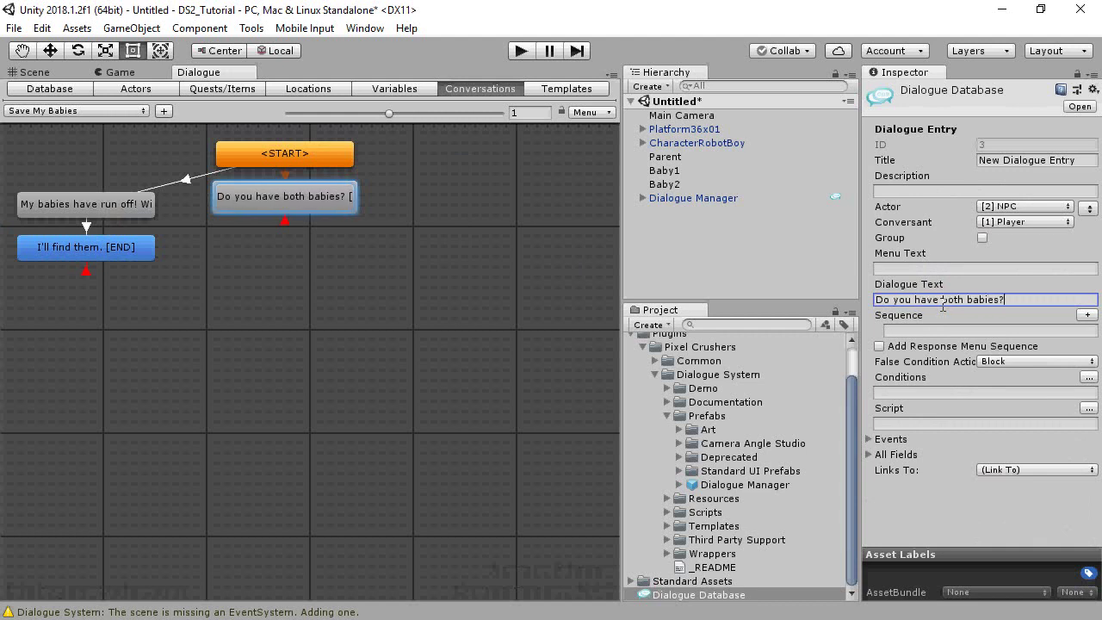
Step: Give 'Do you have both babies?' two replies: 'Not yet.' and 'Here they are.'
{"action": "right_click", "coordinate": [283, 205]}
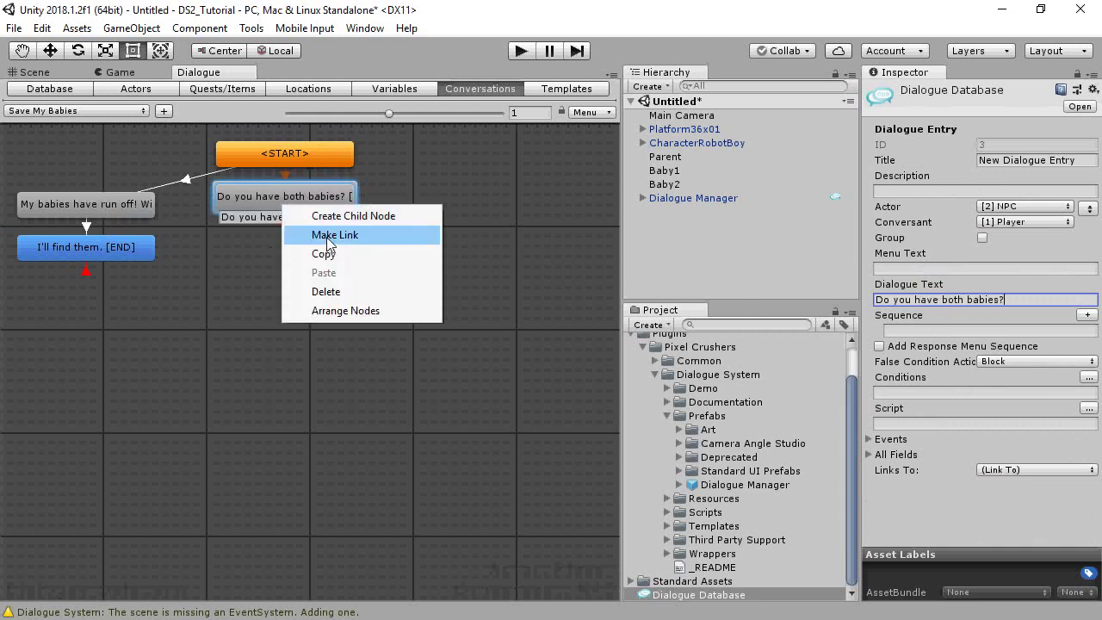
{"action": "left_click", "coordinate": [326, 222]}
{"action": "left_click_drag", "start_coordinate": [238, 244], "coordinate": [199, 251]}
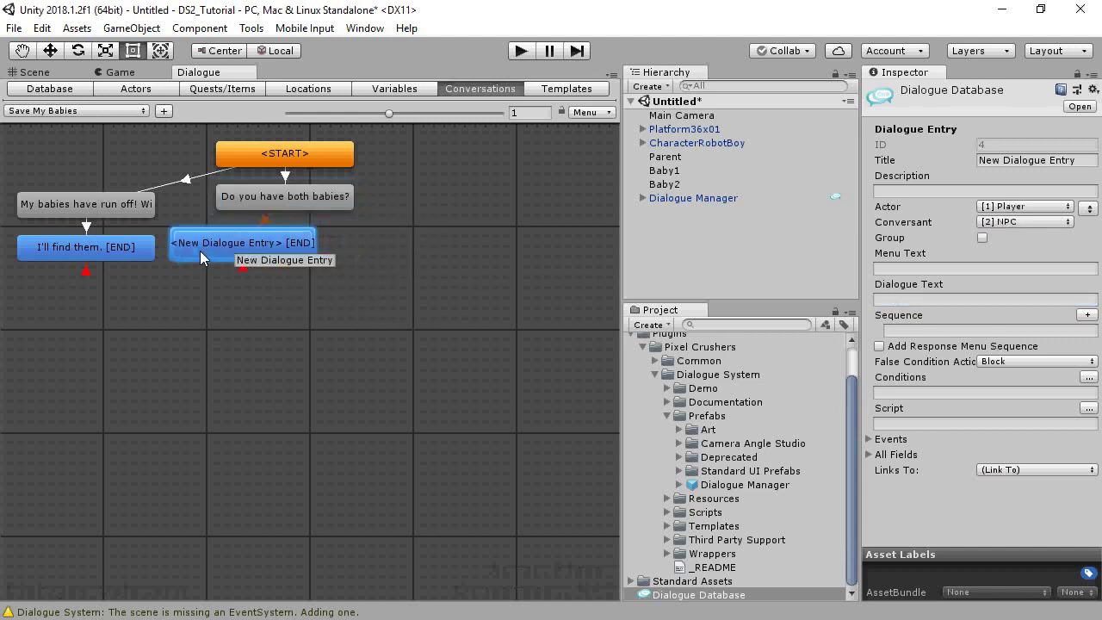
{"action": "left_click", "coordinate": [969, 299]}
{"action": "type", "text": "Not yet."}
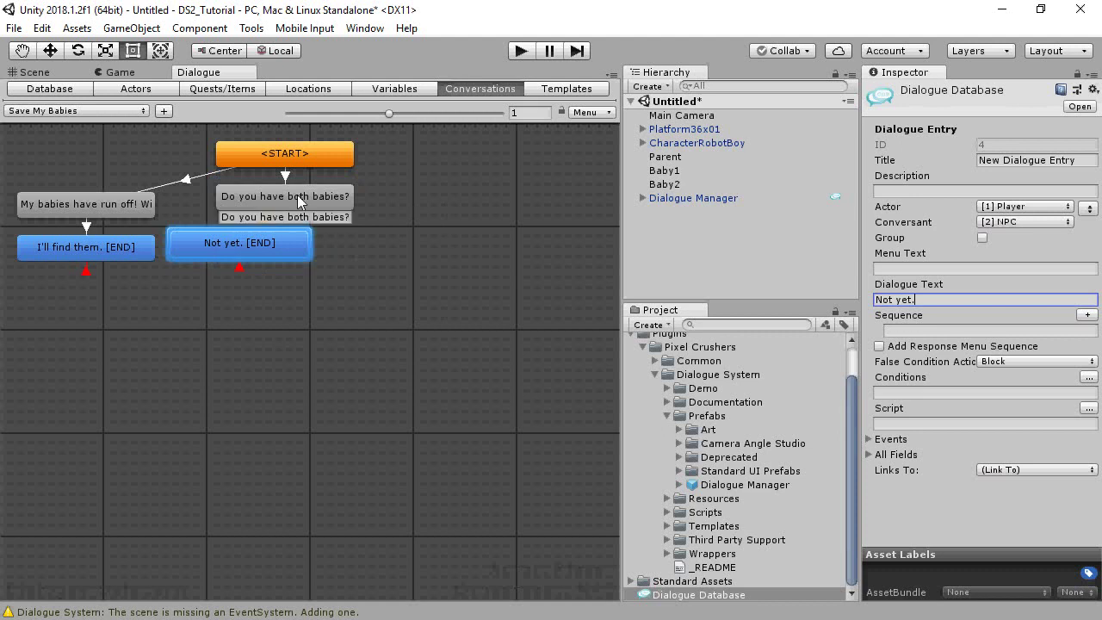
{"action": "right_click", "coordinate": [299, 201]}
{"action": "left_click", "coordinate": [344, 205]}
{"action": "left_click_drag", "start_coordinate": [270, 244], "coordinate": [384, 250]}
{"action": "left_click", "coordinate": [918, 299]}
{"action": "type", "text": "Here they a"}
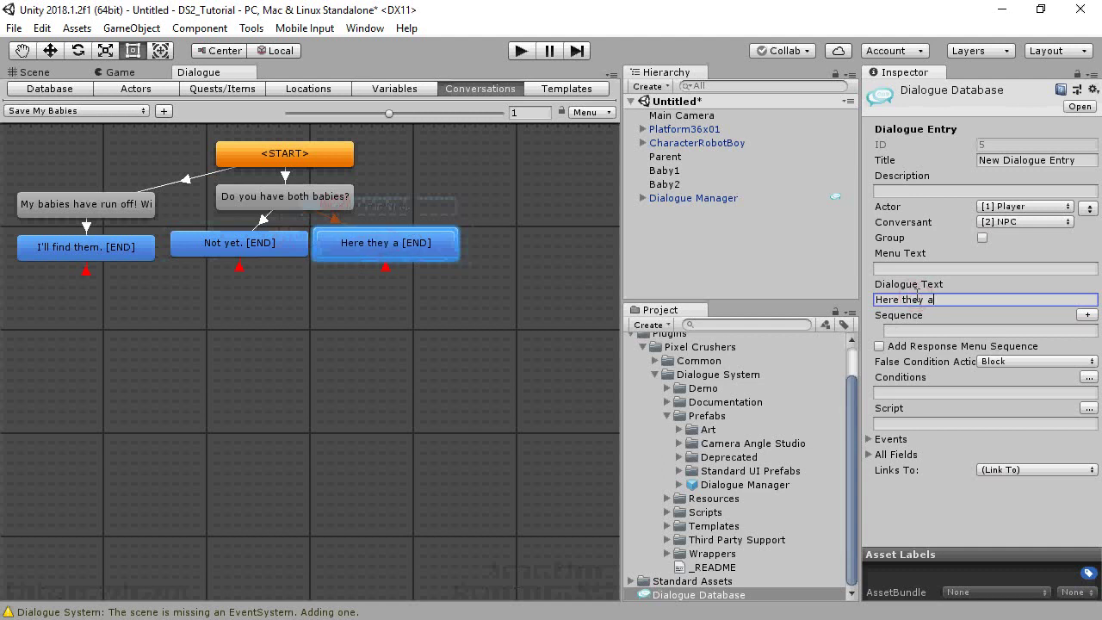